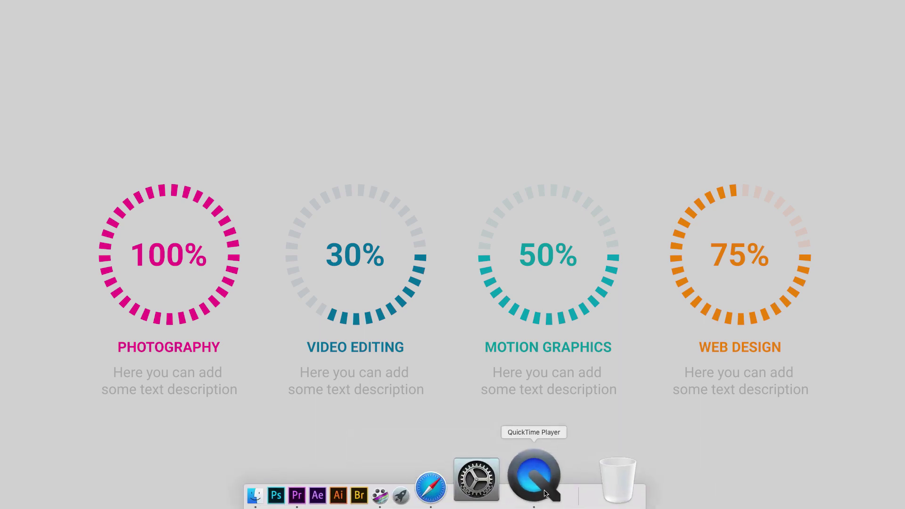
{"action": "right_click", "coordinate": [545, 493]}
{"action": "left_click", "coordinate": [548, 426]}
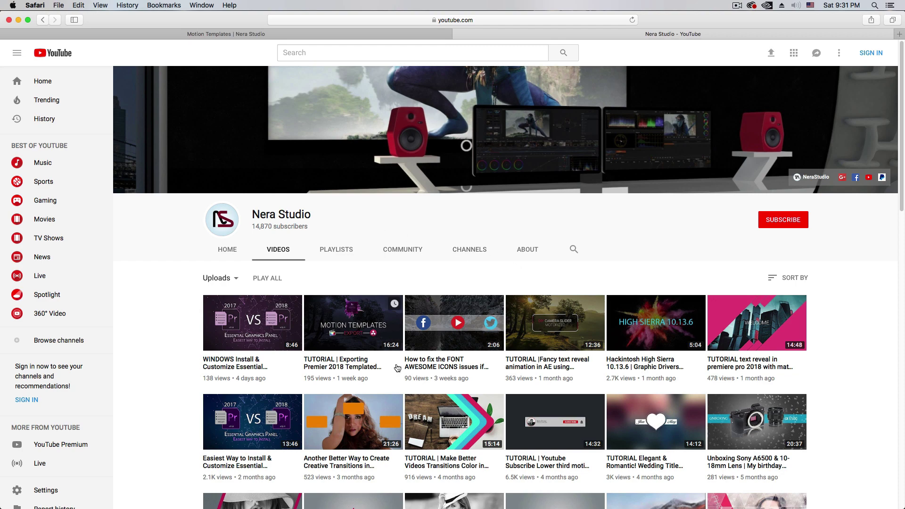
Look through the Nera Studio YouTube uploads and the Motion Templates product page.
{"action": "scroll", "coordinate": [394, 363], "scroll_direction": "down", "scroll_amount": 2}
{"action": "scroll", "coordinate": [535, 370], "scroll_direction": "down", "scroll_amount": 1}
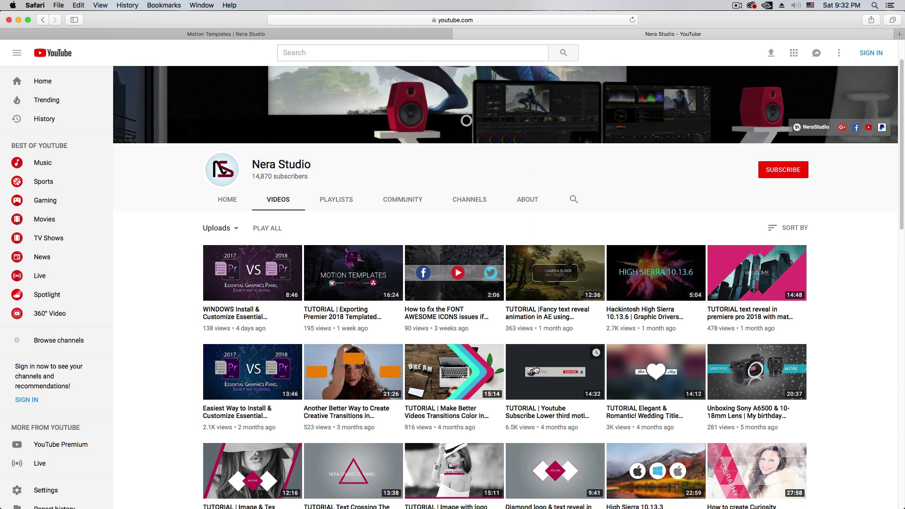
{"action": "left_click", "coordinate": [223, 34]}
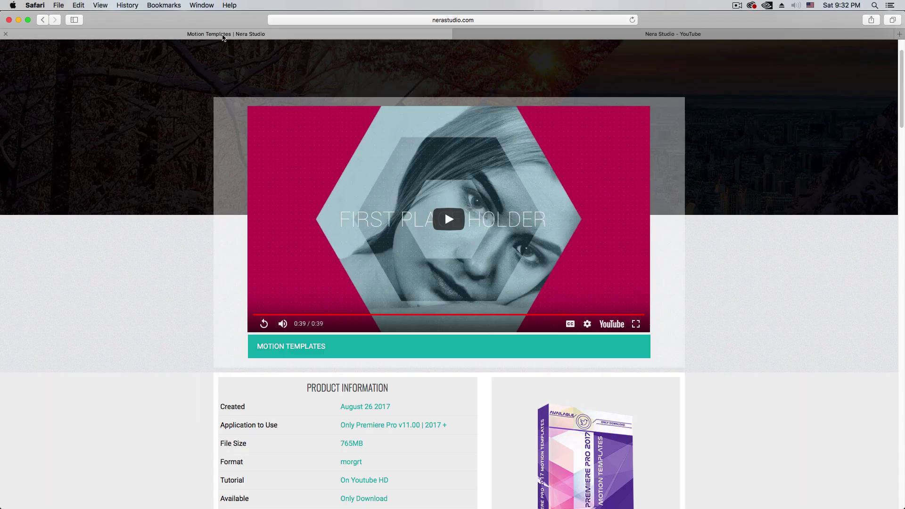
{"action": "scroll", "coordinate": [516, 348], "scroll_direction": "down", "scroll_amount": 2}
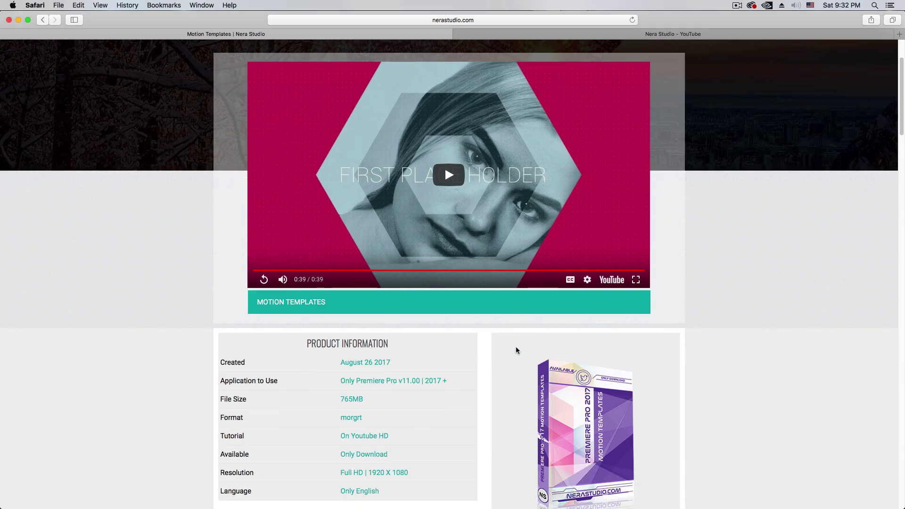
{"action": "scroll", "coordinate": [516, 347], "scroll_direction": "down", "scroll_amount": 1}
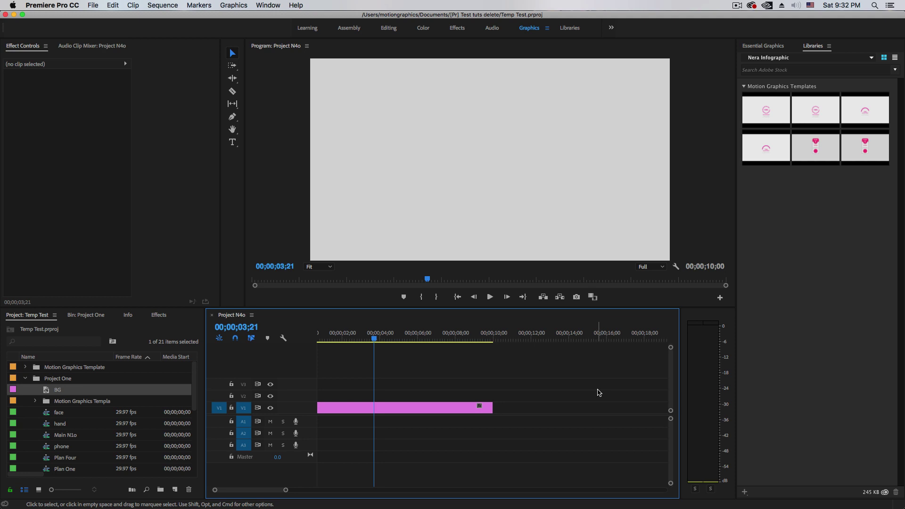
Place the "[AE] Infographic Template - Color" from the Nera Infographic library on track V2, above the BG clip at the sequence start.
{"action": "left_click", "coordinate": [816, 324]}
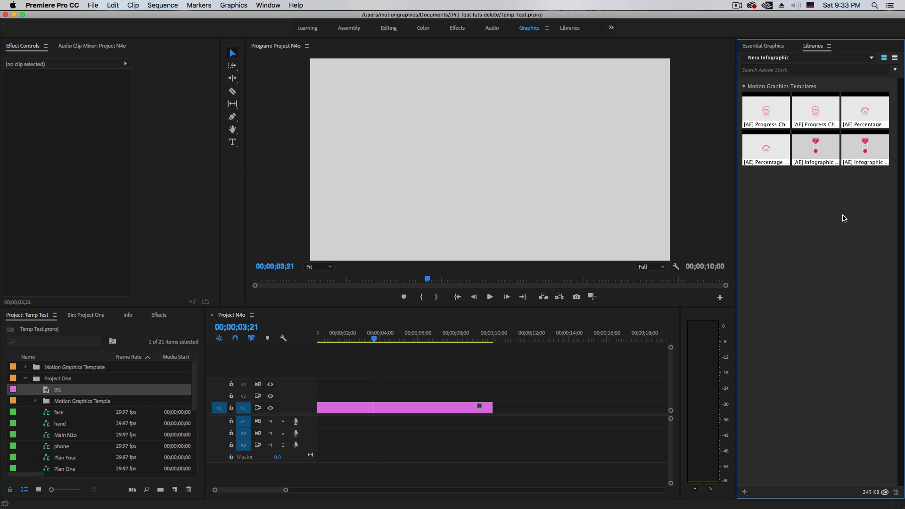
{"action": "left_click", "coordinate": [861, 158]}
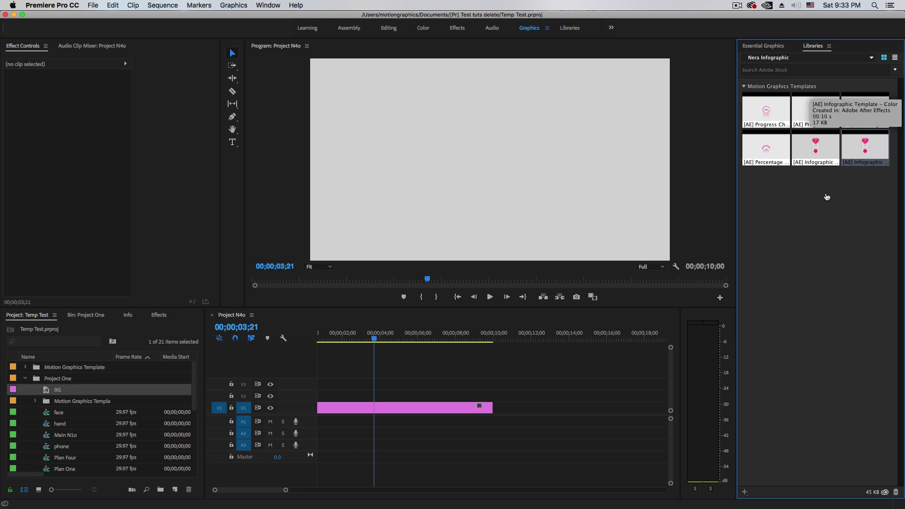
{"action": "left_click_drag", "start_coordinate": [493, 343], "coordinate": [312, 399]}
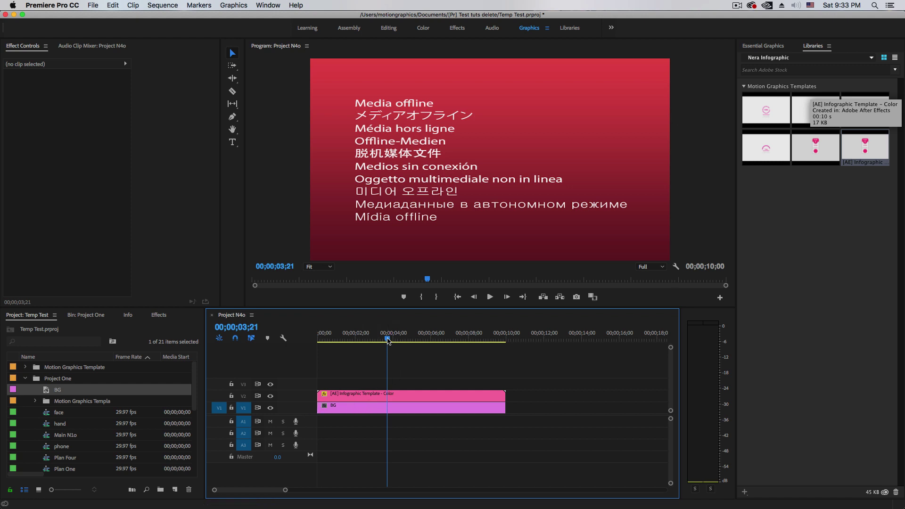
{"action": "mouse_move", "coordinate": [387, 340]}
{"action": "left_mouse_down"}
{"action": "mouse_move", "coordinate": [317, 348]}
{"action": "mouse_move", "coordinate": [389, 346]}
{"action": "left_mouse_up"}
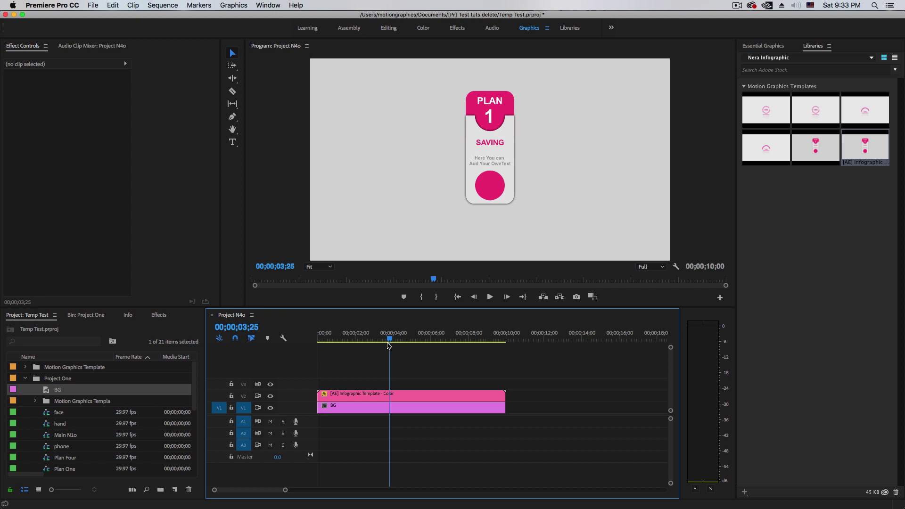
Duplicate the infographic template clip onto track V4 and hide the output of tracks V2 and V1.
{"action": "left_click", "coordinate": [347, 394]}
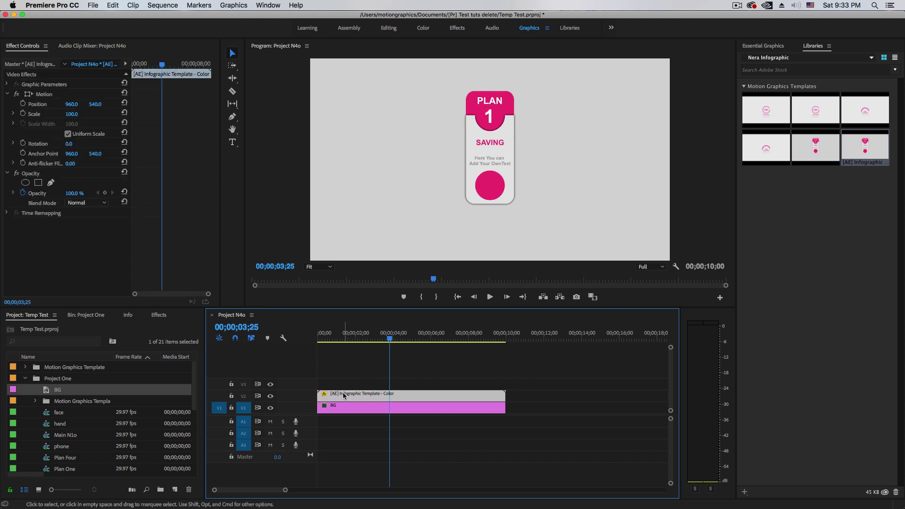
{"action": "left_click_drag", "start_coordinate": [345, 397], "coordinate": [344, 376]}
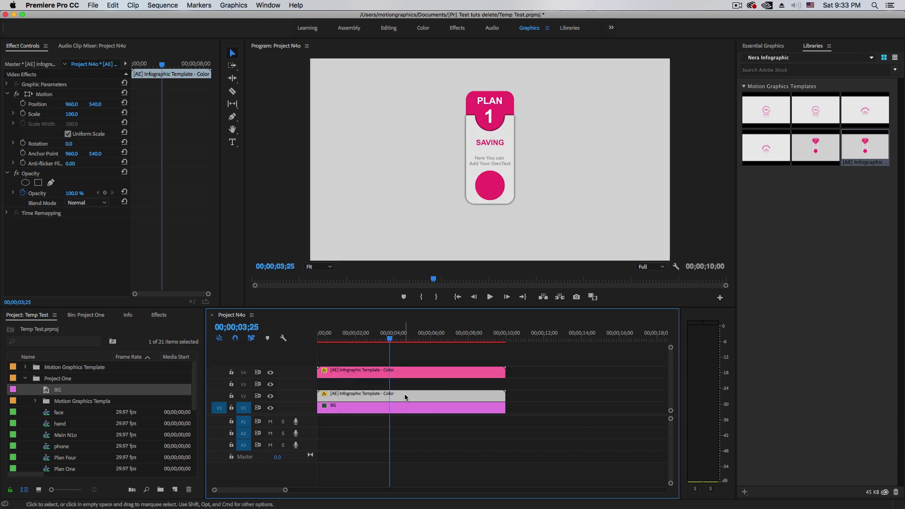
{"action": "left_click", "coordinate": [270, 396]}
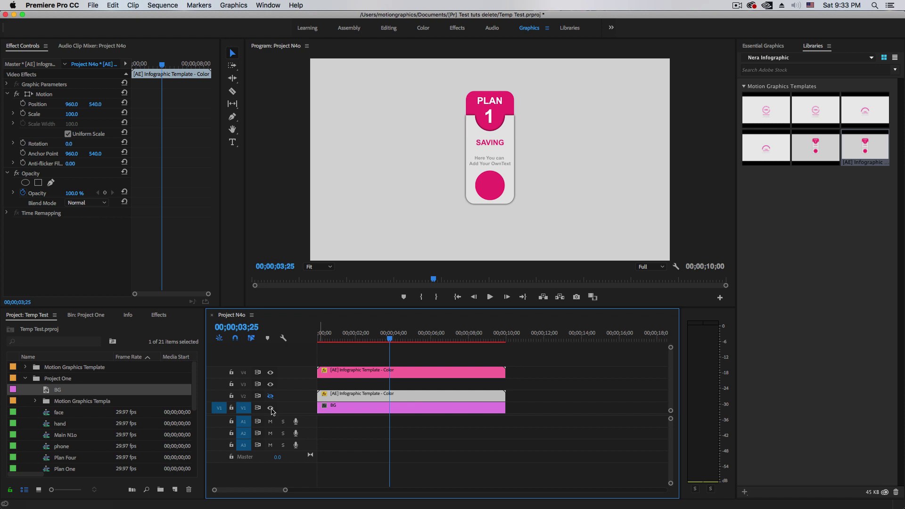
{"action": "left_click", "coordinate": [270, 408]}
On the V4 template copy, set the opacity of the head plate, the PLAN text and the number to 0.
{"action": "left_click", "coordinate": [379, 373]}
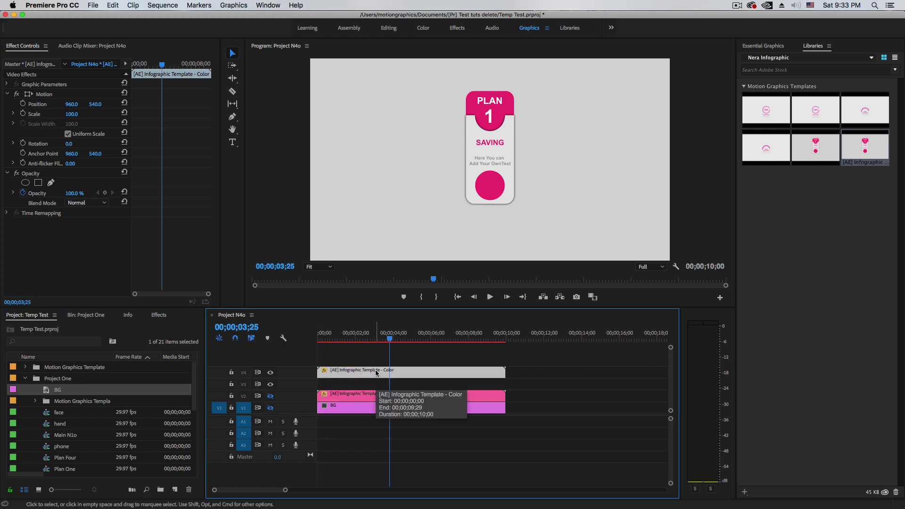
{"action": "left_click", "coordinate": [763, 46]}
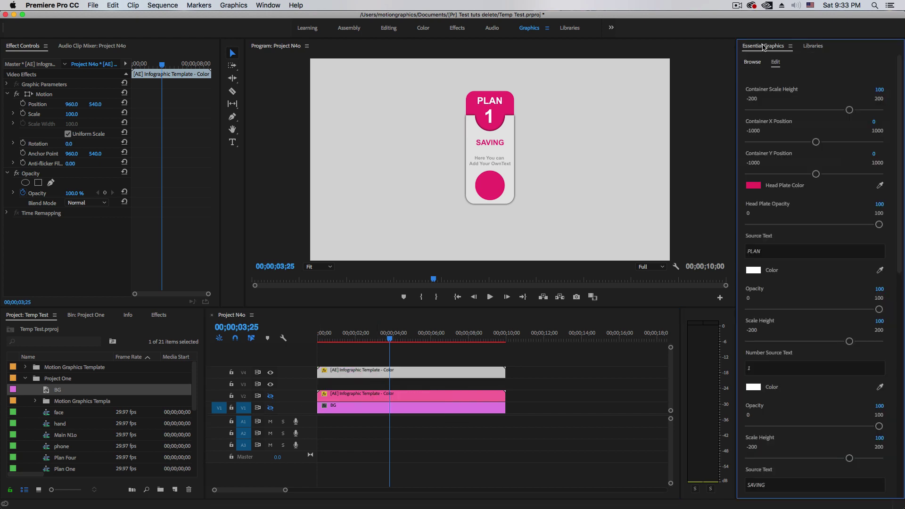
{"action": "left_click", "coordinate": [272, 6]}
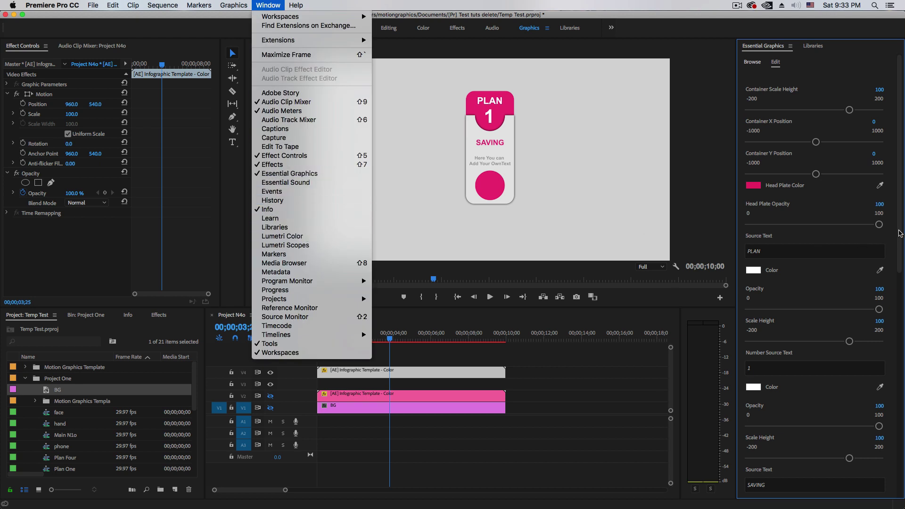
{"action": "left_click", "coordinate": [900, 233]}
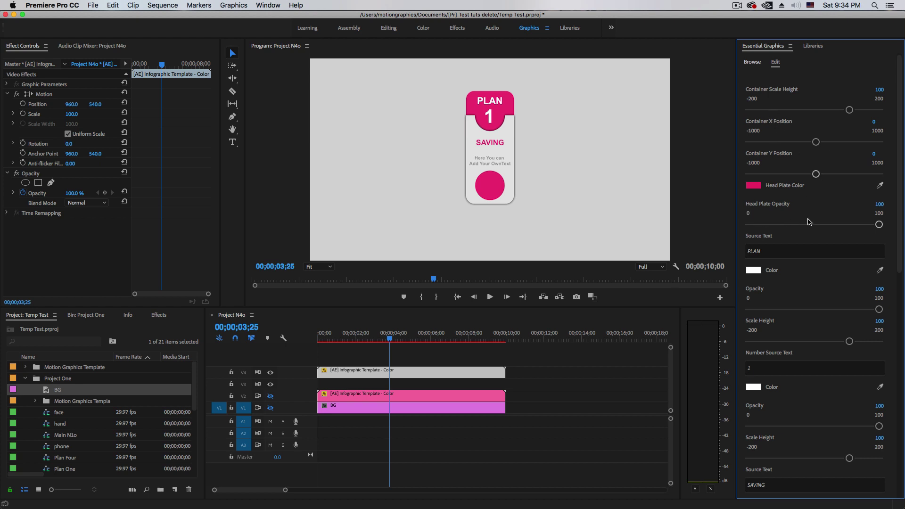
{"action": "left_click_drag", "start_coordinate": [880, 206], "coordinate": [886, 206]}
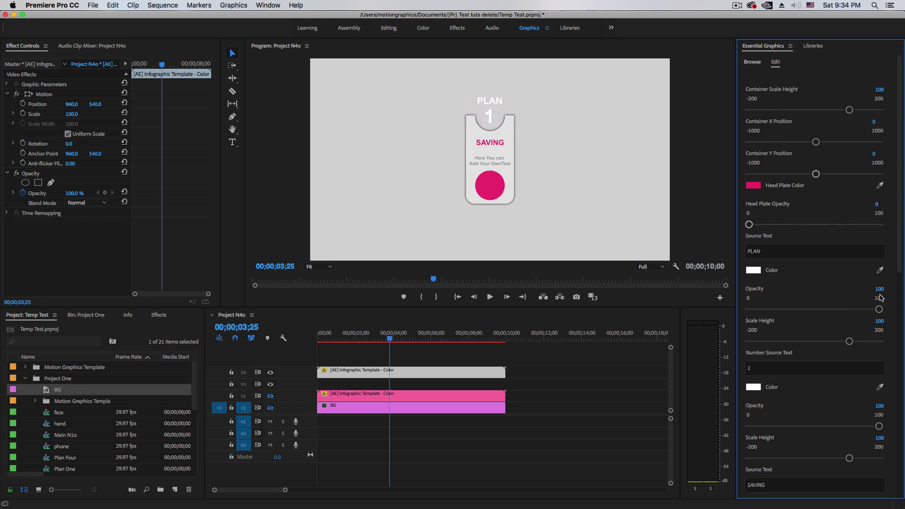
{"action": "left_click_drag", "start_coordinate": [879, 290], "coordinate": [857, 289]}
{"action": "left_click_drag", "start_coordinate": [878, 406], "coordinate": [903, 411]}
Set the opacity of the V4 copy's SAVING title and its description text to 0.
{"action": "scroll", "coordinate": [895, 377], "scroll_direction": "down", "scroll_amount": 10}
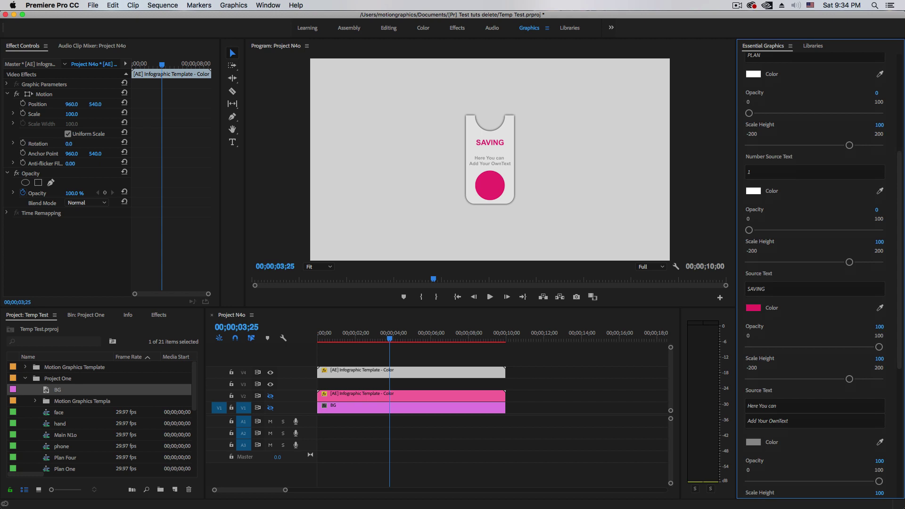
{"action": "left_click_drag", "start_coordinate": [879, 327], "coordinate": [858, 327]}
{"action": "left_click_drag", "start_coordinate": [880, 470], "coordinate": [858, 464]}
Set the V4 copy's shadow opacity, BG opacity and plate opacity to 0, keeping the mask circle at 100.
{"action": "scroll", "coordinate": [895, 495], "scroll_direction": "down", "scroll_amount": 13}
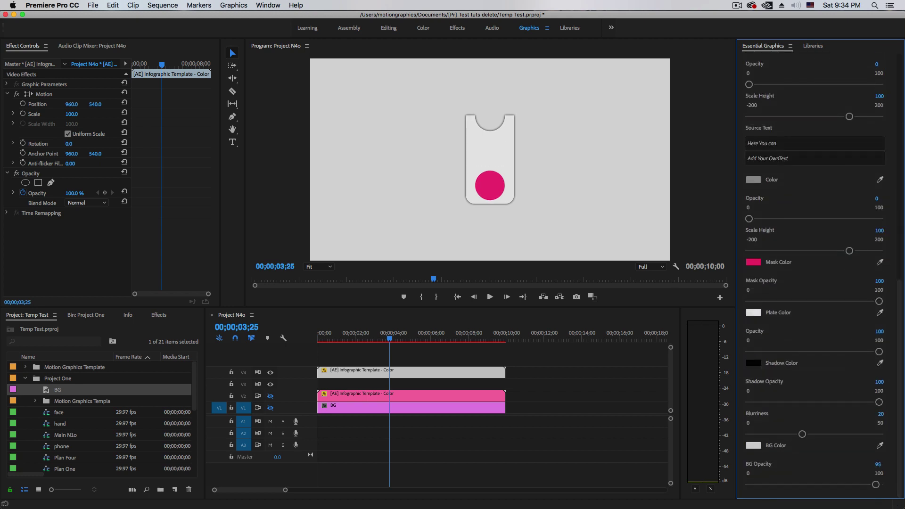
{"action": "left_click_drag", "start_coordinate": [874, 385], "coordinate": [855, 384]}
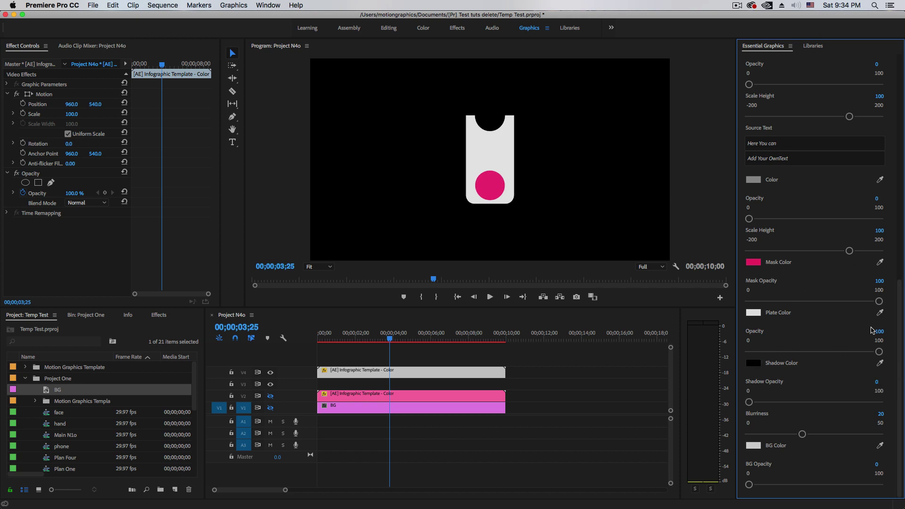
{"action": "left_click_drag", "start_coordinate": [876, 331], "coordinate": [858, 332]}
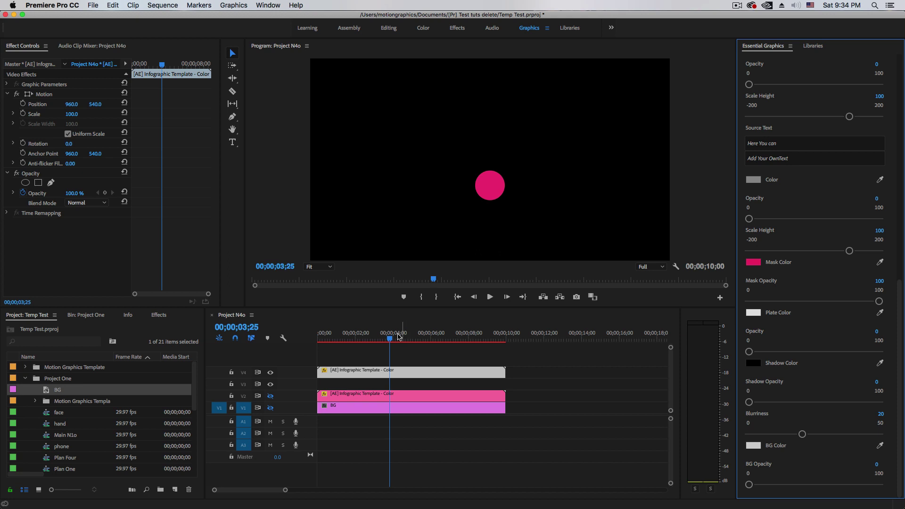
Place the wireless sequence from the project on track V3, between the two infographic template clips.
{"action": "left_click_drag", "start_coordinate": [398, 336], "coordinate": [400, 357]}
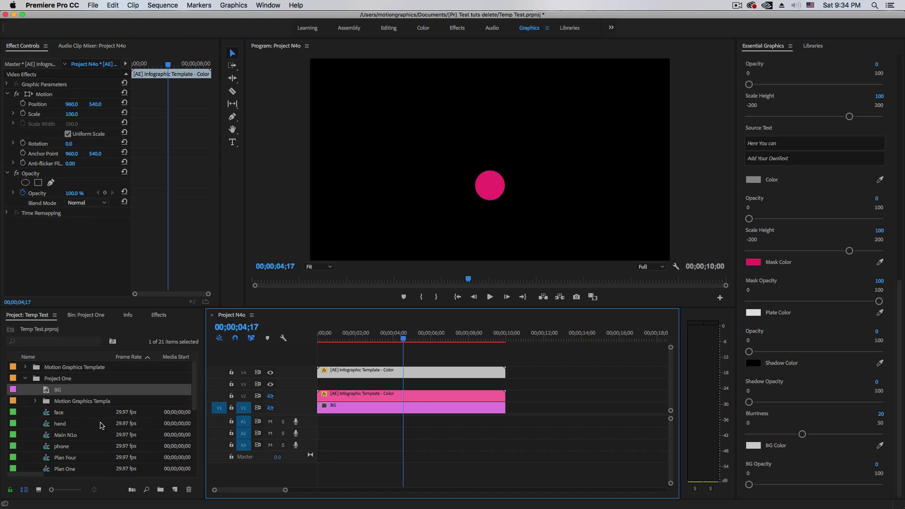
{"action": "scroll", "coordinate": [89, 437], "scroll_direction": "down", "scroll_amount": 5}
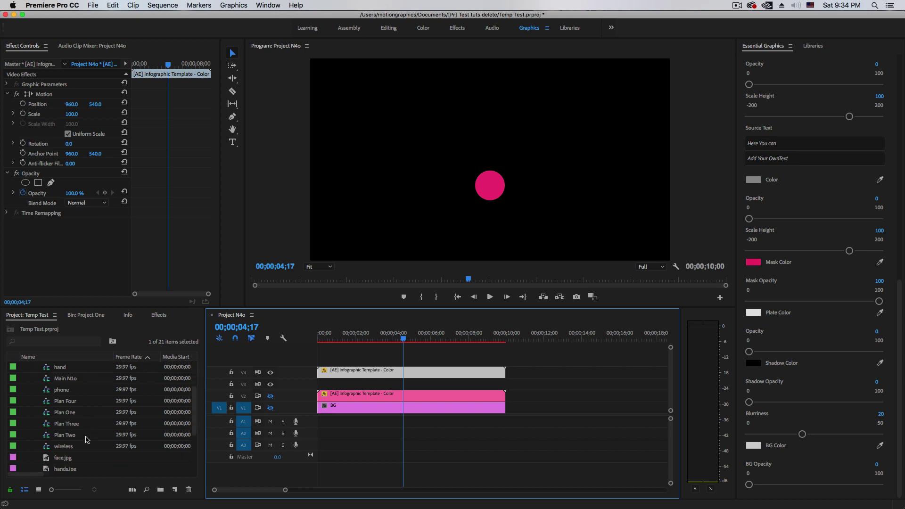
{"action": "left_click_drag", "start_coordinate": [66, 447], "coordinate": [298, 385]}
{"action": "left_click", "coordinate": [347, 382]}
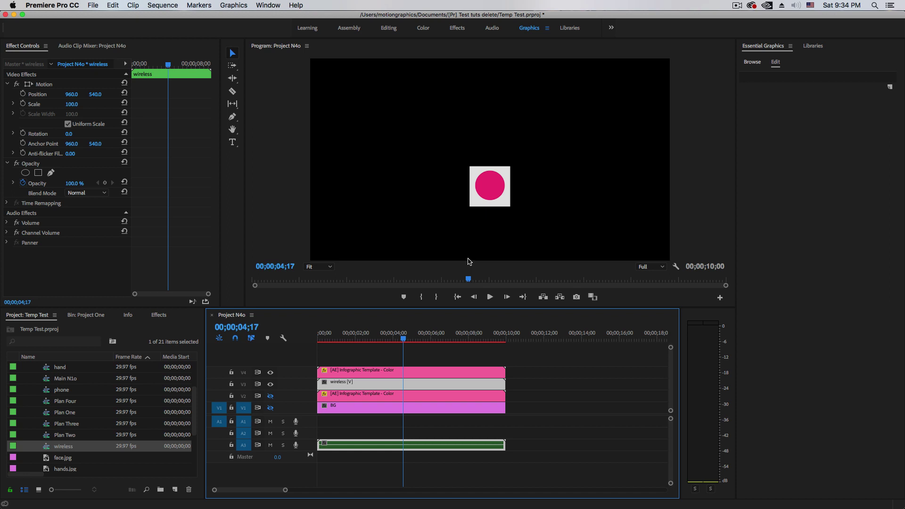
Check the icon against the mask circle with the wireless clip temporarily on V5 at 62% opacity, and restore it to V3 at 100%.
{"action": "left_click_drag", "start_coordinate": [504, 187], "coordinate": [352, 363]}
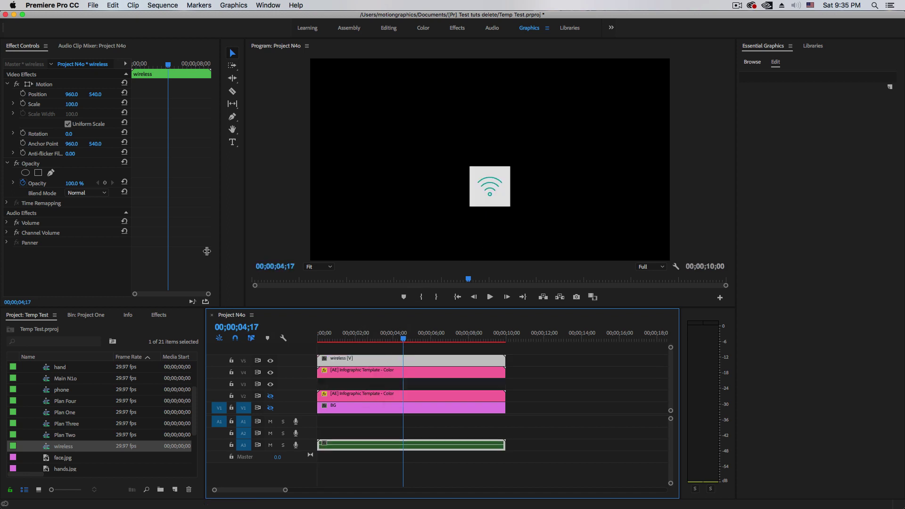
{"action": "left_click", "coordinate": [27, 185]}
{"action": "left_click_drag", "start_coordinate": [75, 184], "coordinate": [57, 184]}
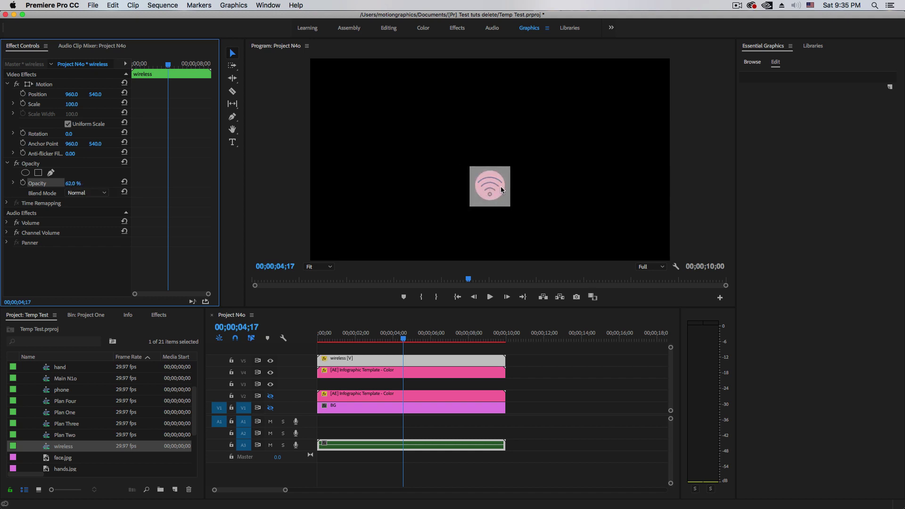
{"action": "left_click_drag", "start_coordinate": [70, 184], "coordinate": [88, 184]}
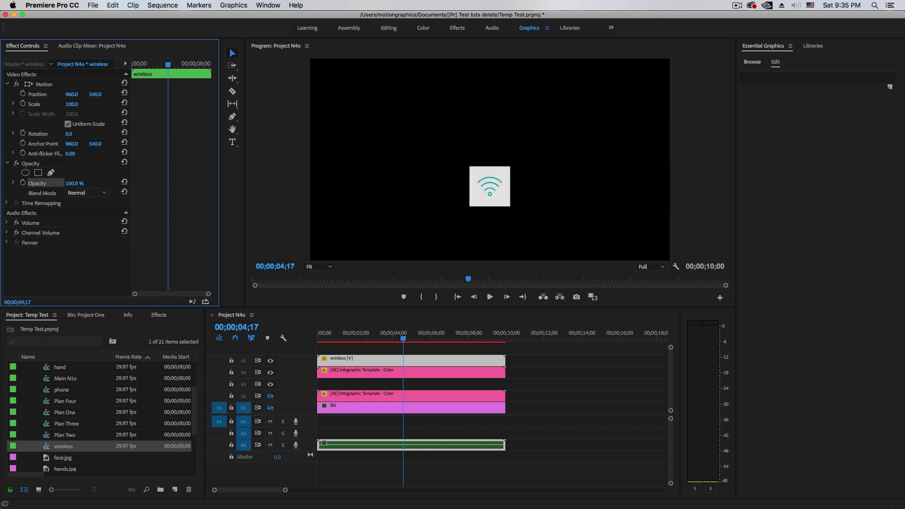
{"action": "left_click_drag", "start_coordinate": [362, 363], "coordinate": [351, 384]}
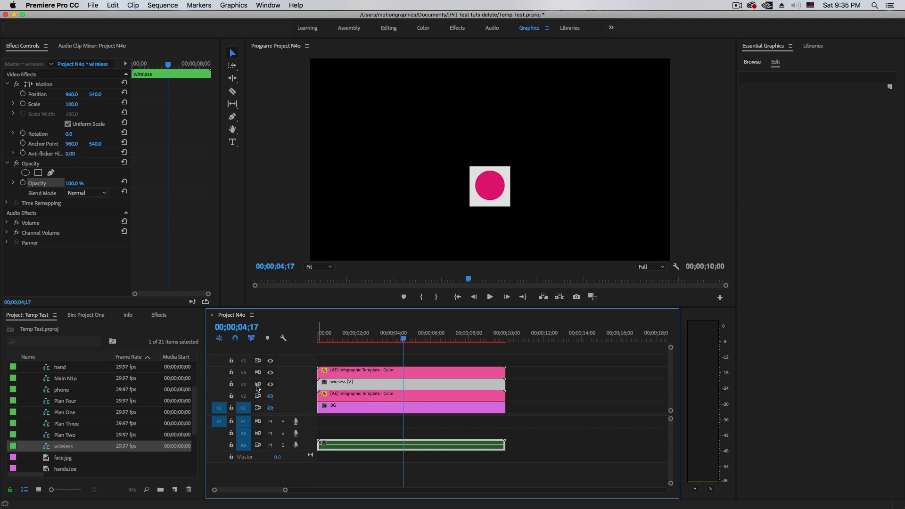
Nest the wireless clip on V3 into a sequence named "wireless".
{"action": "right_click", "coordinate": [363, 387]}
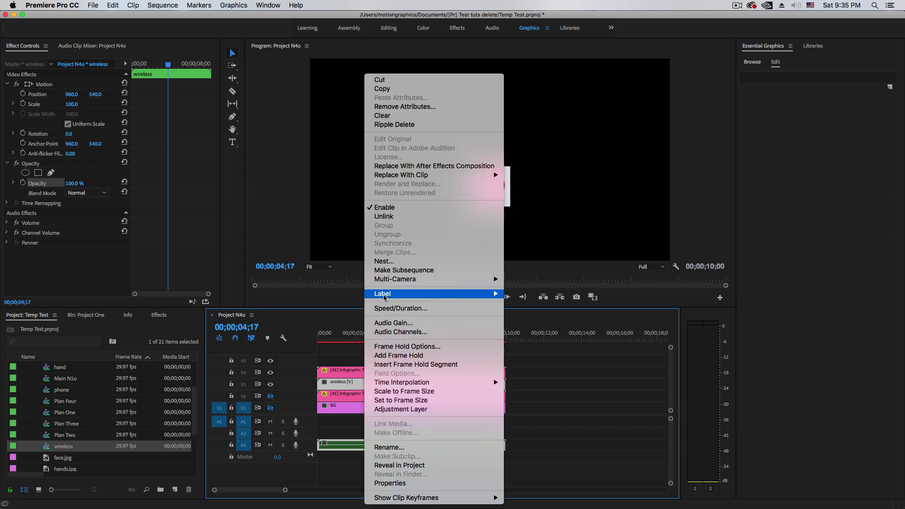
{"action": "left_click", "coordinate": [394, 261]}
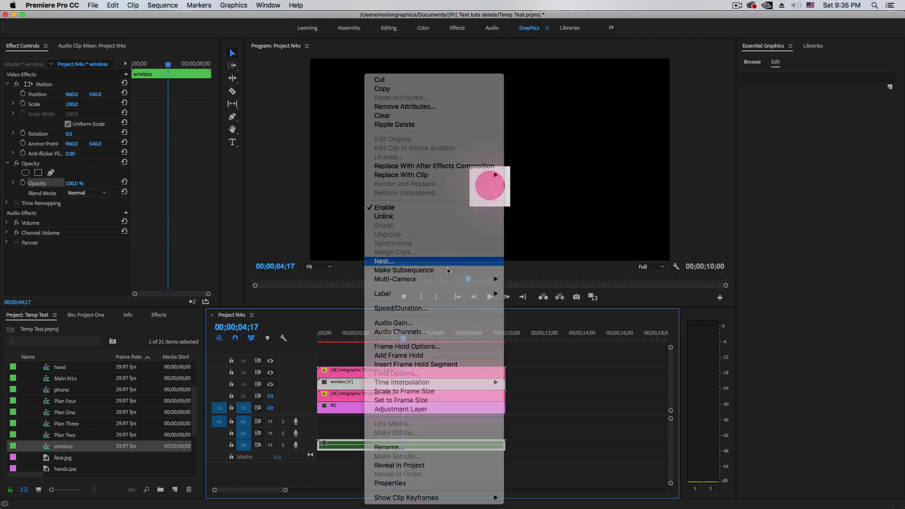
{"action": "type", "text": "wire"}
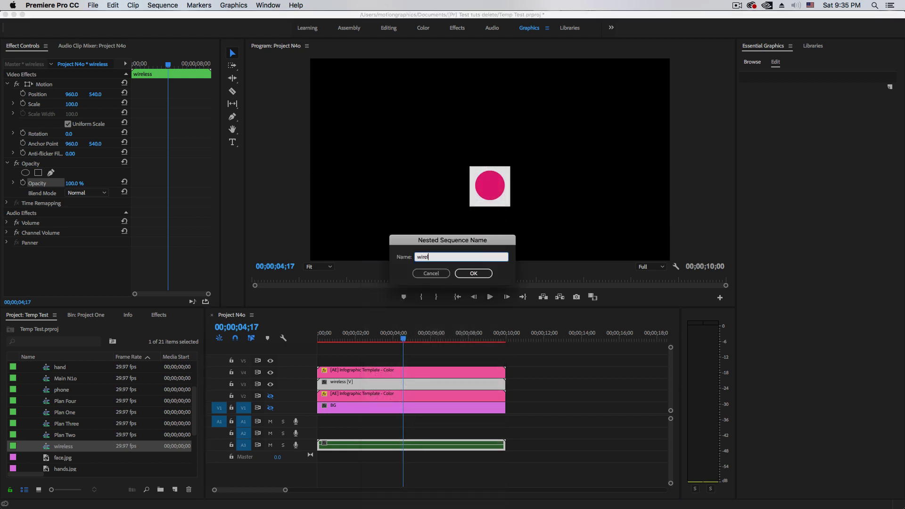
{"action": "type", "text": "less"}
{"action": "key", "text": "Return"}
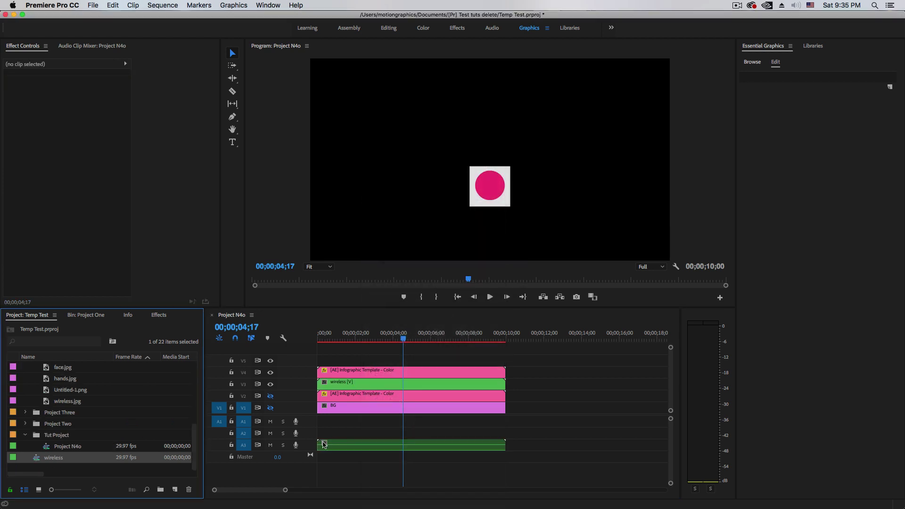
Turn the output of tracks V2 and V1 back on.
{"action": "left_click", "coordinate": [270, 395]}
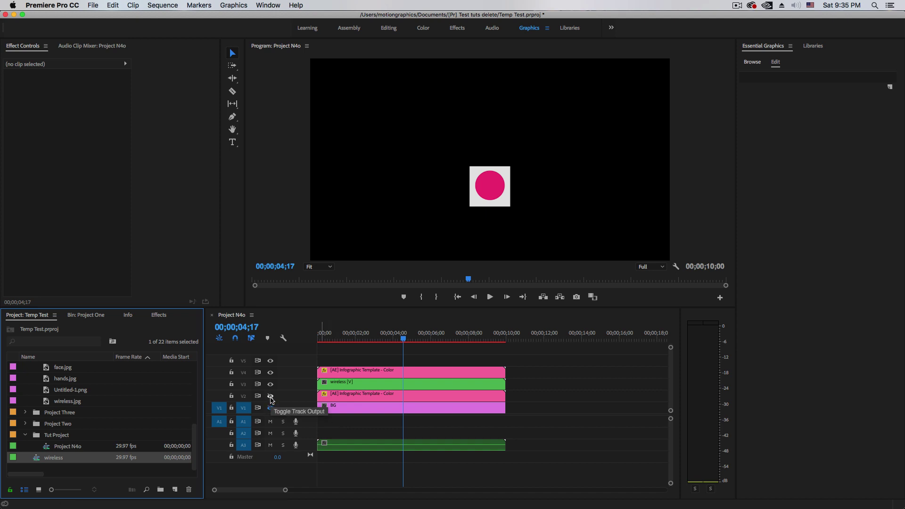
{"action": "left_click", "coordinate": [270, 407]}
Apply the Track Matte Key effect to the wireless clip on V3, using Video 4 as its matte.
{"action": "left_click", "coordinate": [378, 387]}
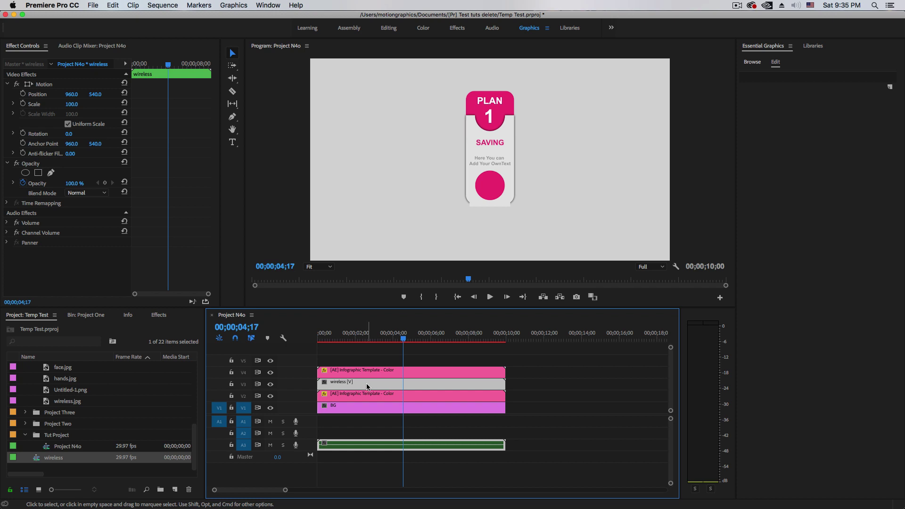
{"action": "left_click", "coordinate": [157, 317]}
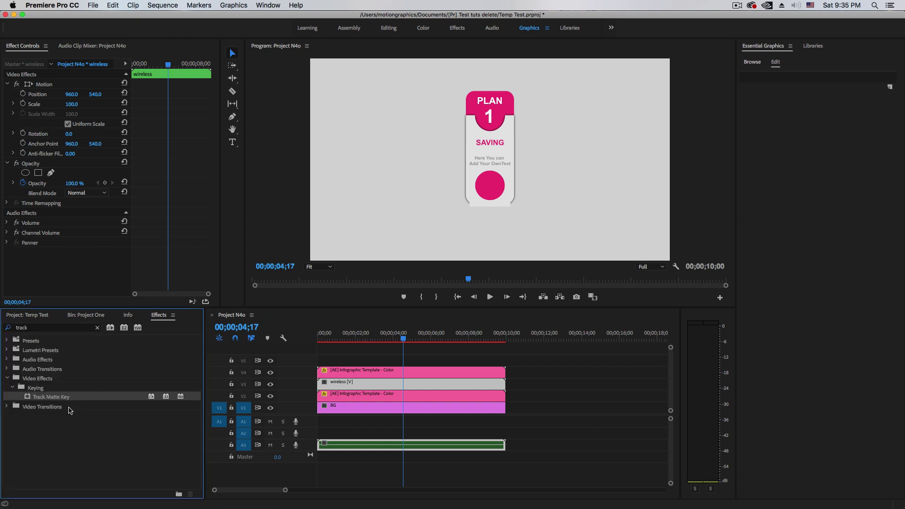
{"action": "double_click", "coordinate": [47, 397]}
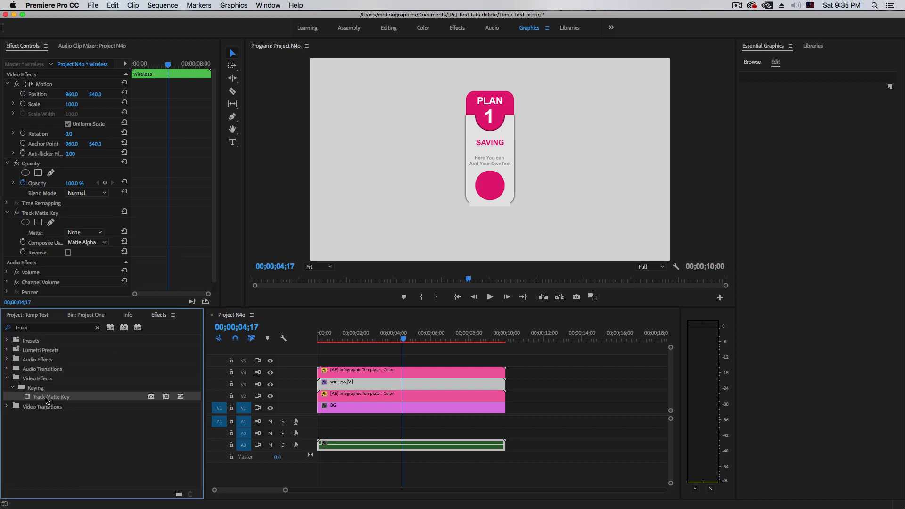
{"action": "left_click", "coordinate": [96, 233]}
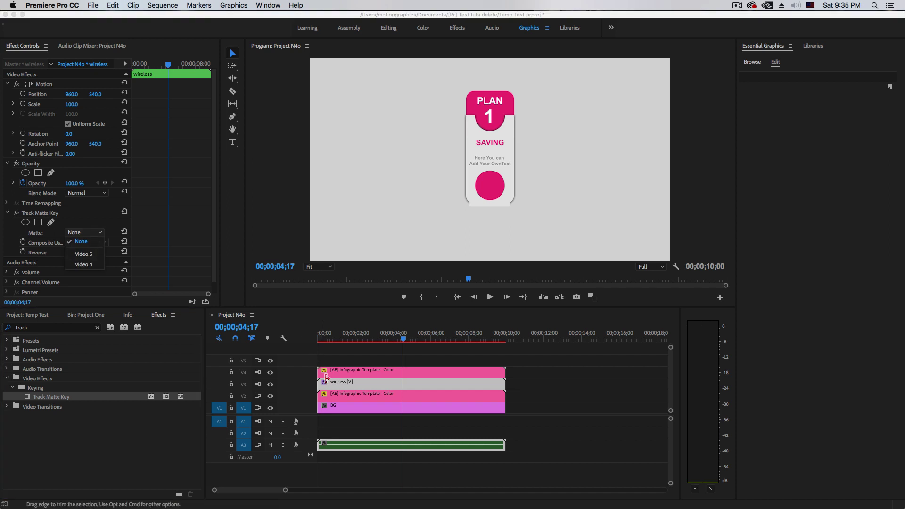
{"action": "left_click", "coordinate": [92, 264]}
{"action": "left_click_drag", "start_coordinate": [414, 339], "coordinate": [391, 360]}
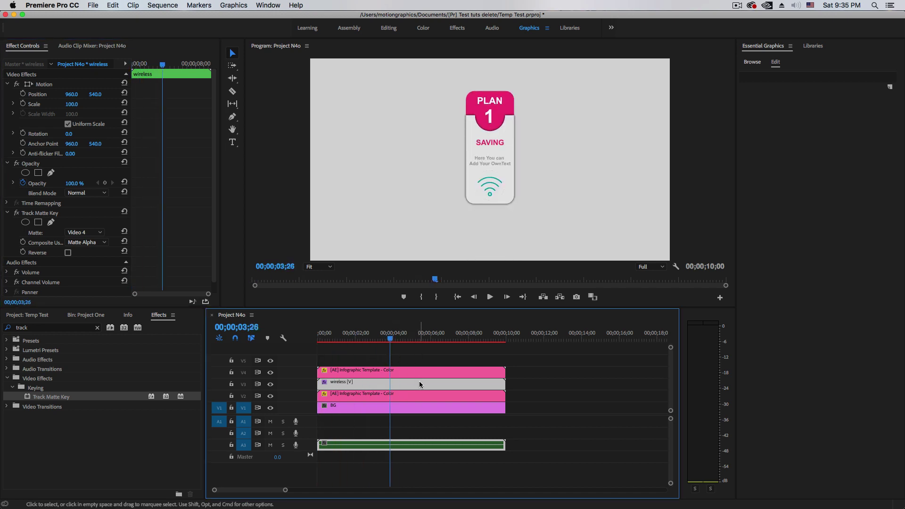
Recolor the head plate and the SAVING text of the V2 template clip with the teal sampled from the wireless icon and head plate.
{"action": "left_click", "coordinate": [408, 397]}
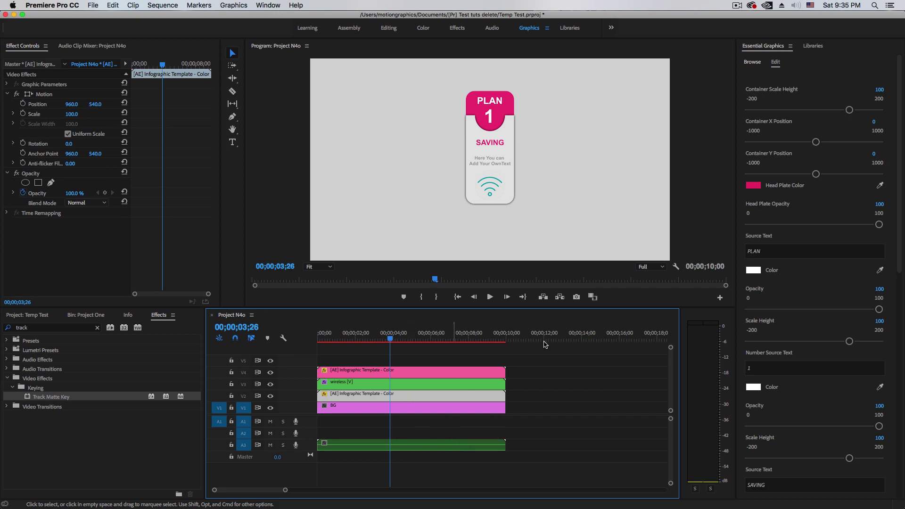
{"action": "left_click", "coordinate": [318, 267]}
{"action": "left_click", "coordinate": [327, 332]}
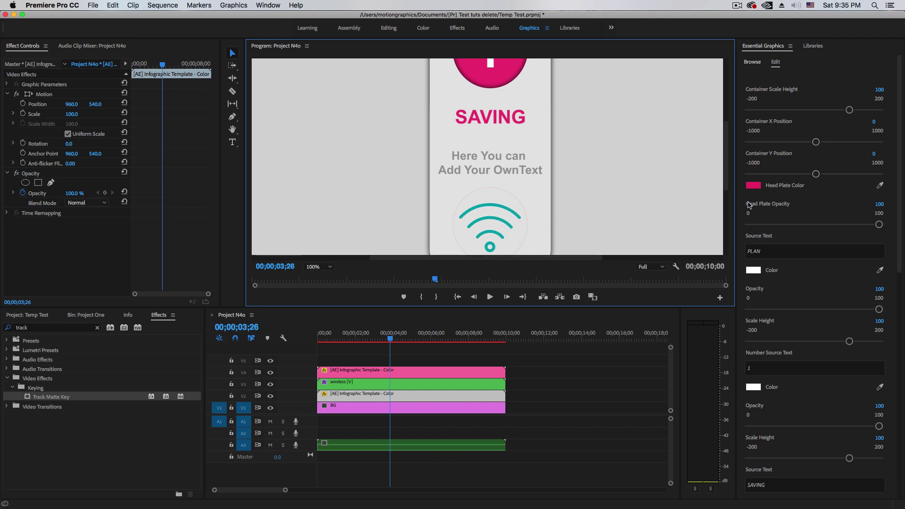
{"action": "left_click", "coordinate": [879, 184]}
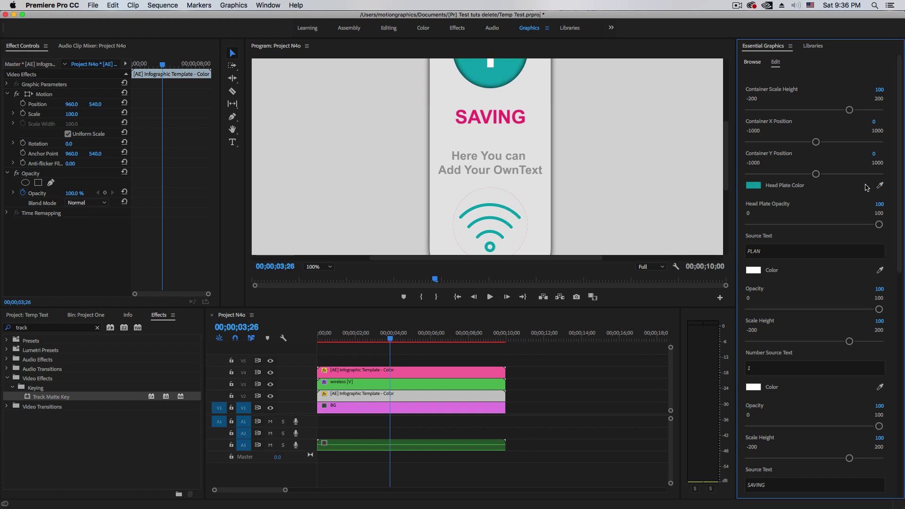
{"action": "scroll", "coordinate": [900, 271], "scroll_direction": "down", "scroll_amount": 5}
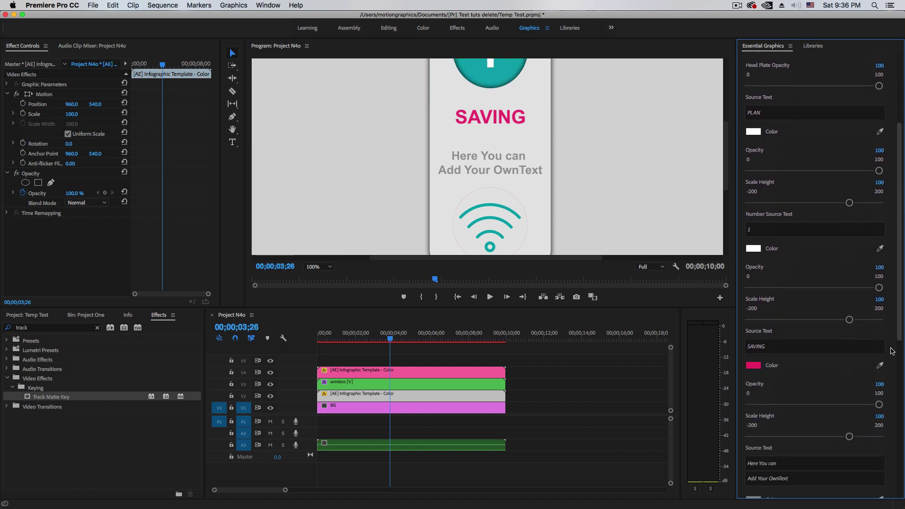
{"action": "left_click", "coordinate": [879, 309]}
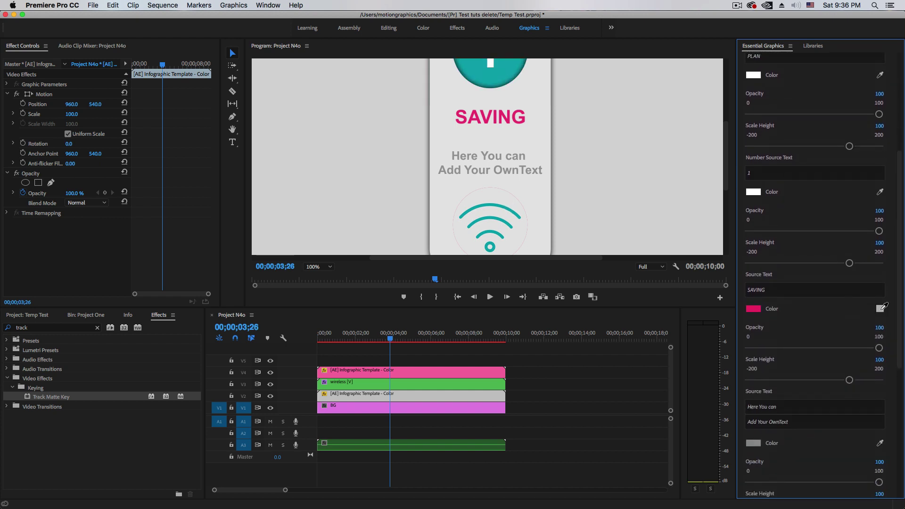
{"action": "left_click", "coordinate": [506, 85]}
Match the V2 template's mask color to the teal and set its mask opacity to 0, then fit the preview to the frame.
{"action": "scroll", "coordinate": [902, 341], "scroll_direction": "down", "scroll_amount": 10}
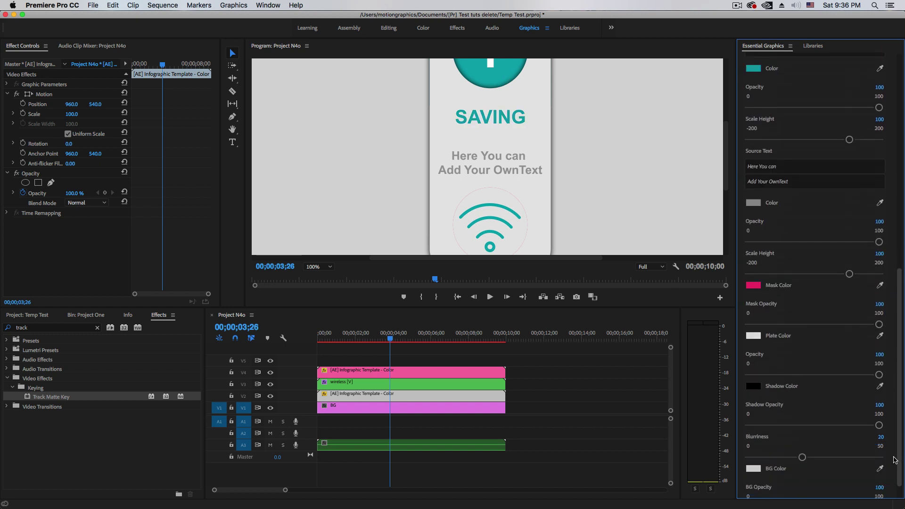
{"action": "left_click", "coordinate": [880, 295]}
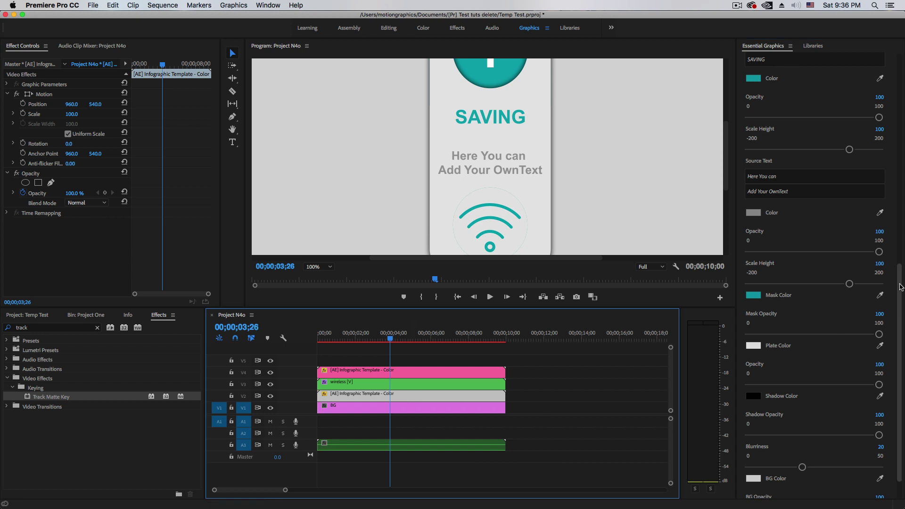
{"action": "scroll", "coordinate": [894, 327], "scroll_direction": "down", "scroll_amount": 2}
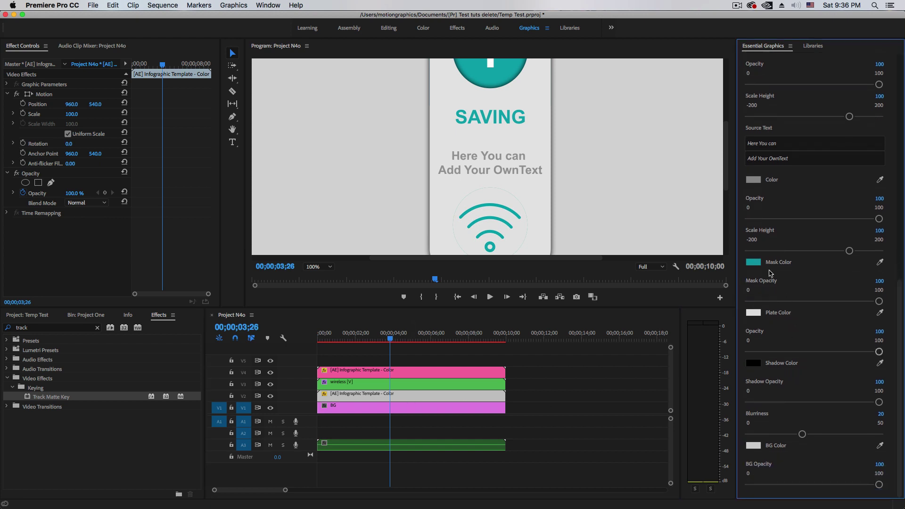
{"action": "left_click_drag", "start_coordinate": [880, 281], "coordinate": [843, 281]}
{"action": "left_click", "coordinate": [317, 267]}
{"action": "left_click", "coordinate": [319, 277]}
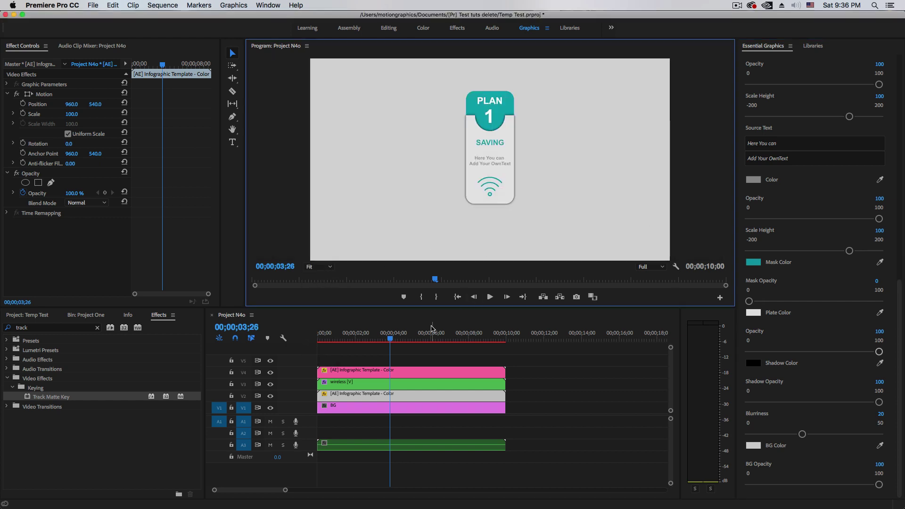
{"action": "mouse_move", "coordinate": [395, 339]}
{"action": "left_mouse_down"}
{"action": "mouse_move", "coordinate": [328, 347]}
{"action": "mouse_move", "coordinate": [404, 344]}
{"action": "left_mouse_up"}
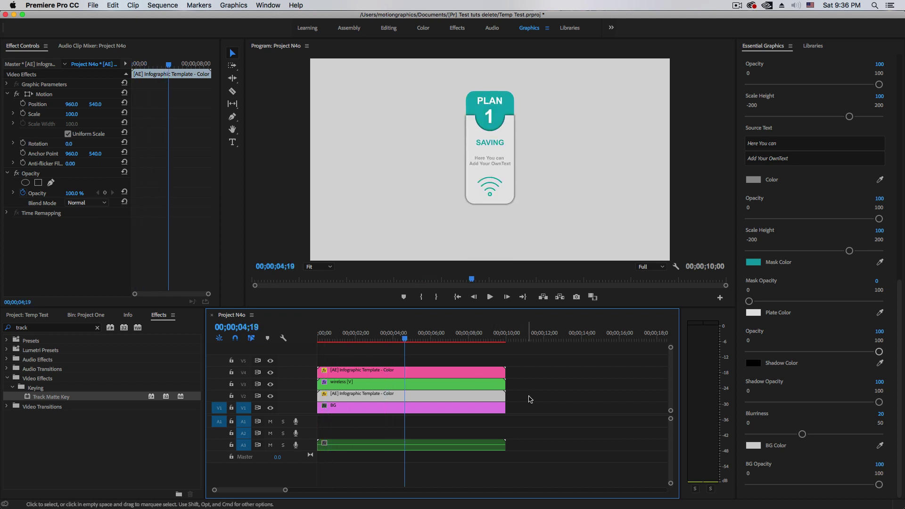
Nest the two infographic template clips and the wireless clip on V2 to V4 into a sequence named "Plan One".
{"action": "left_click_drag", "start_coordinate": [530, 400], "coordinate": [458, 377]}
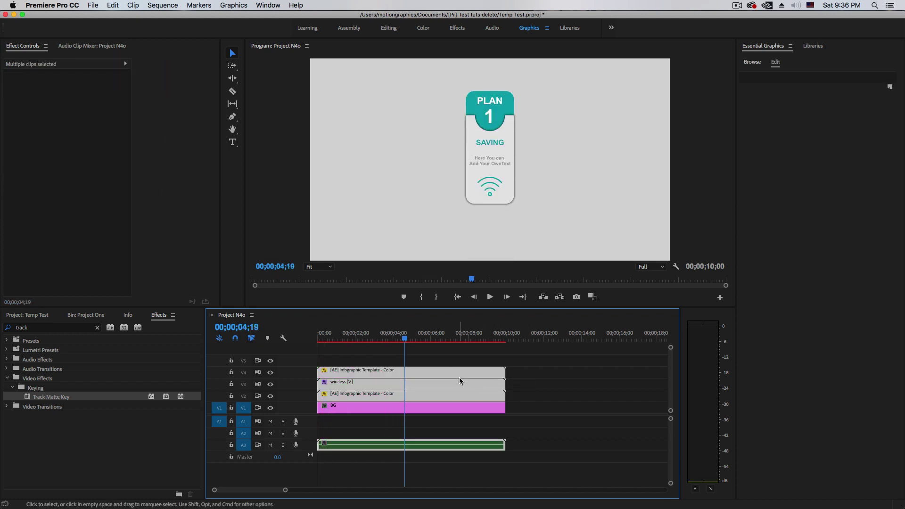
{"action": "right_click", "coordinate": [459, 377]}
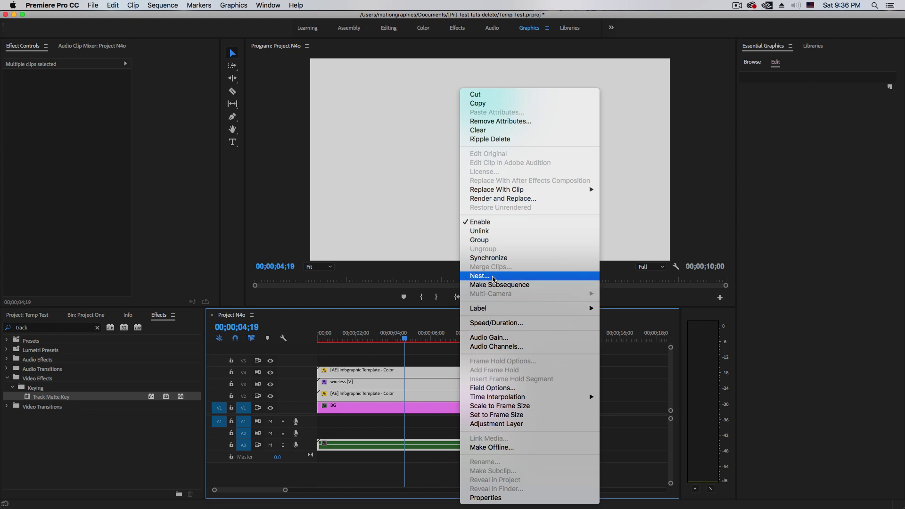
{"action": "left_click", "coordinate": [493, 276]}
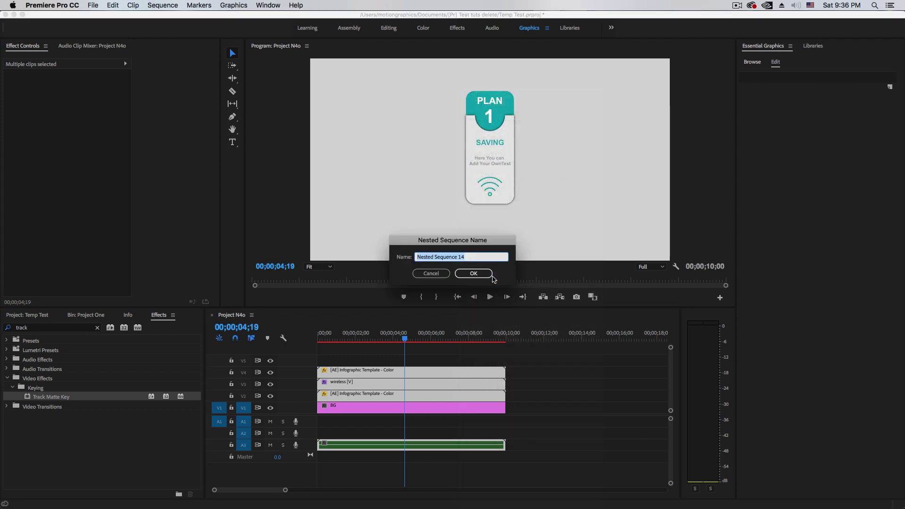
{"action": "type", "text": "Plan One"}
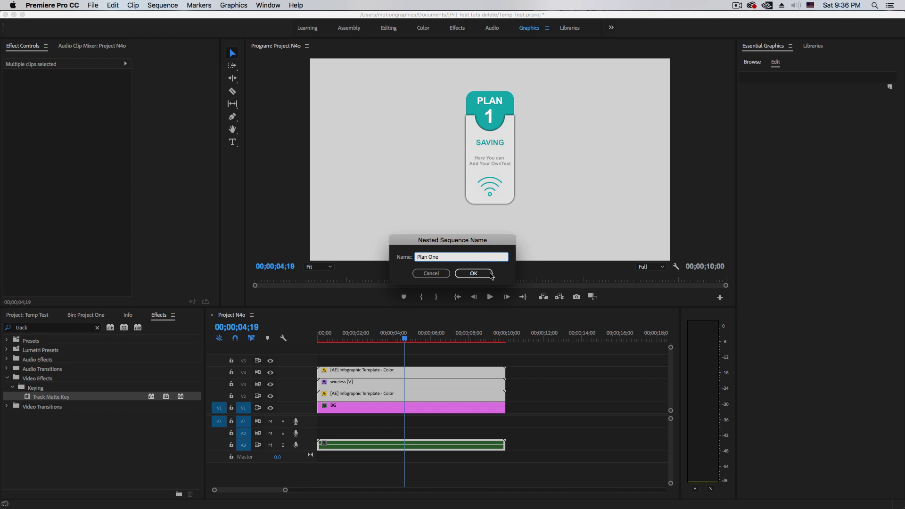
{"action": "left_click", "coordinate": [485, 275]}
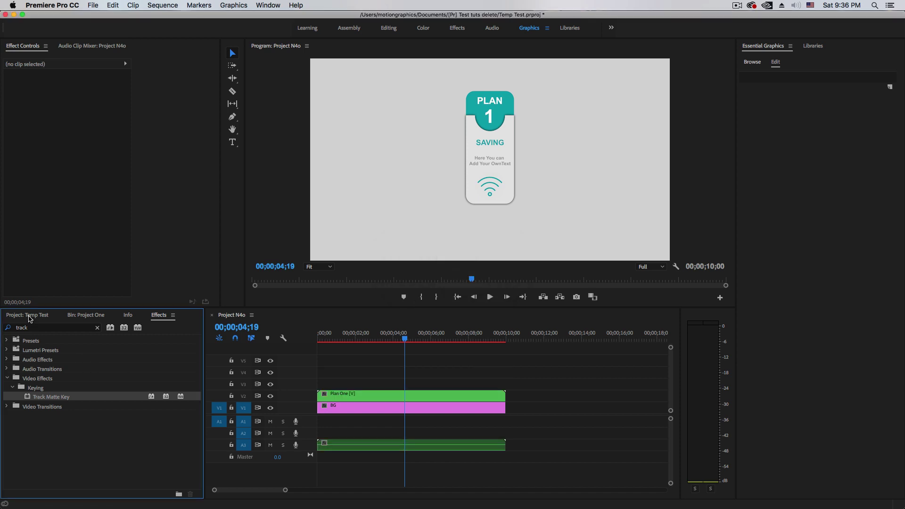
Return to the project's item list and collapse the Project One bin.
{"action": "left_click", "coordinate": [29, 315]}
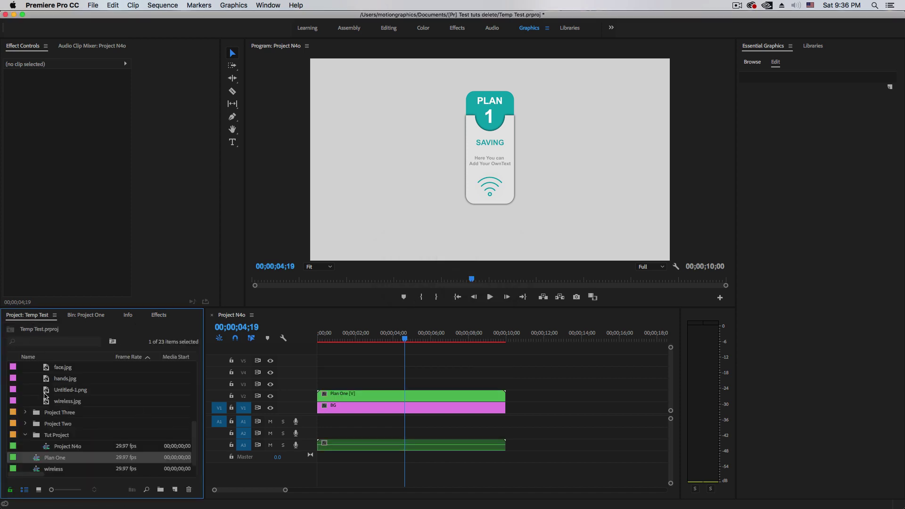
{"action": "scroll", "coordinate": [46, 397], "scroll_direction": "up", "scroll_amount": 6}
{"action": "left_click", "coordinate": [25, 378]}
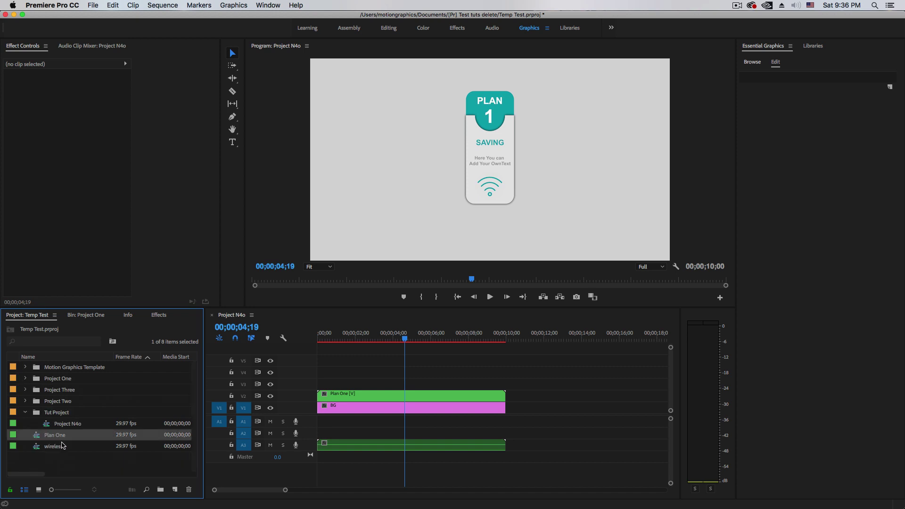
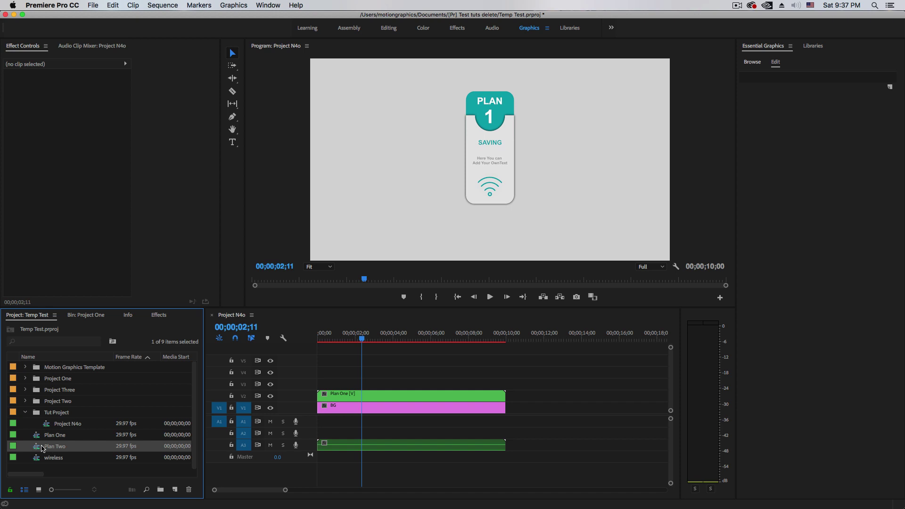
Place the Plan Two sequence on track V3 above Plan One and open it for editing.
{"action": "left_click", "coordinate": [351, 383]}
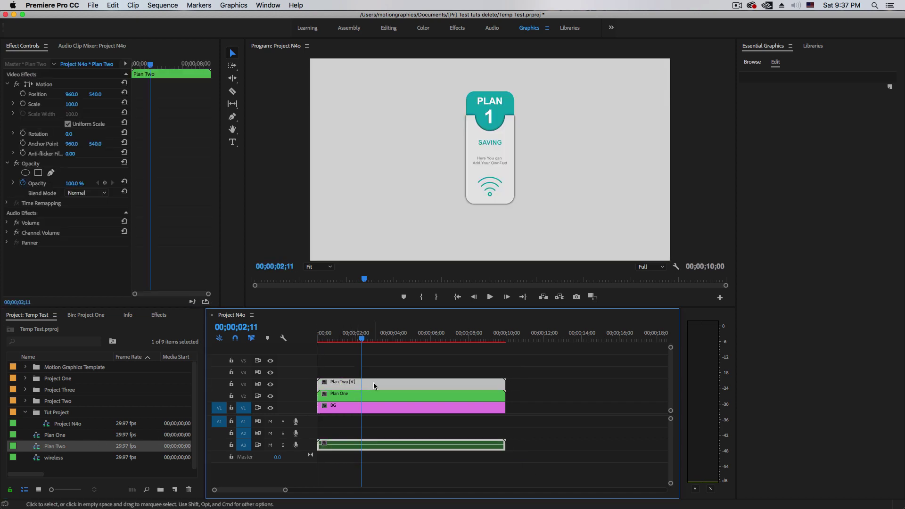
{"action": "double_click", "coordinate": [374, 385]}
Replace the wireless clip on V3 of Plan Two with the face sequence from the Project One bin.
{"action": "left_click", "coordinate": [346, 388]}
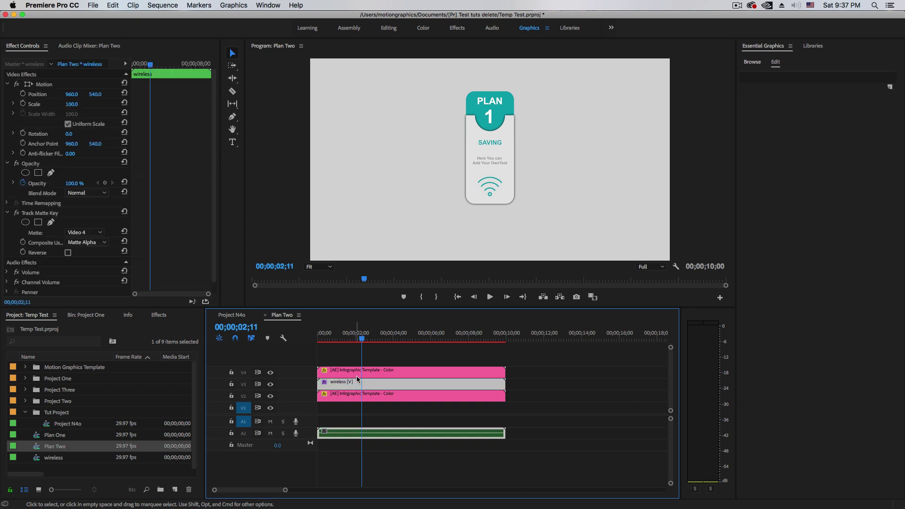
{"action": "key", "text": "Delete"}
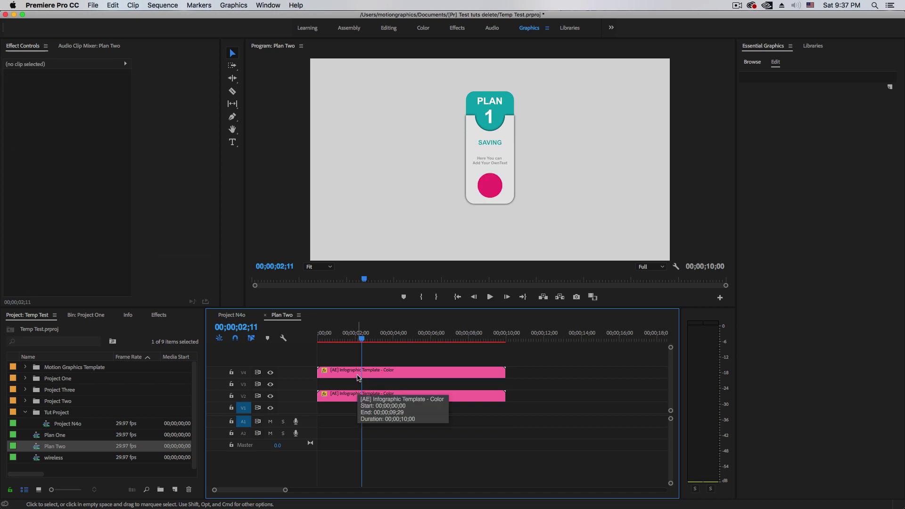
{"action": "left_click", "coordinate": [25, 379]}
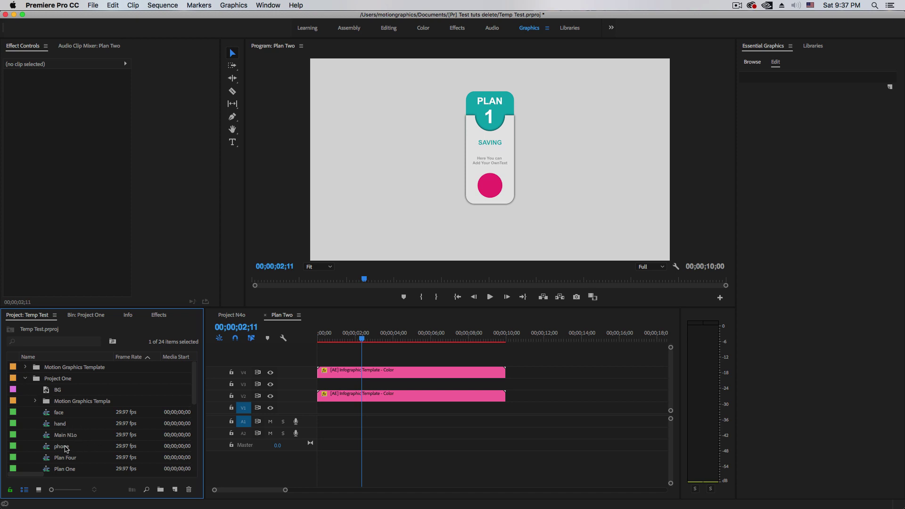
{"action": "scroll", "coordinate": [84, 455], "scroll_direction": "down", "scroll_amount": 1}
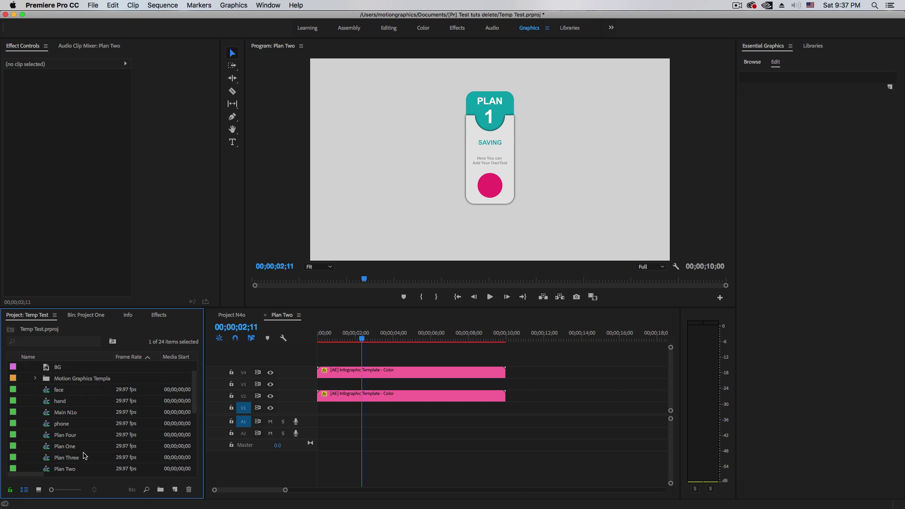
{"action": "scroll", "coordinate": [85, 441], "scroll_direction": "up", "scroll_amount": 1}
{"action": "left_click", "coordinate": [55, 401]}
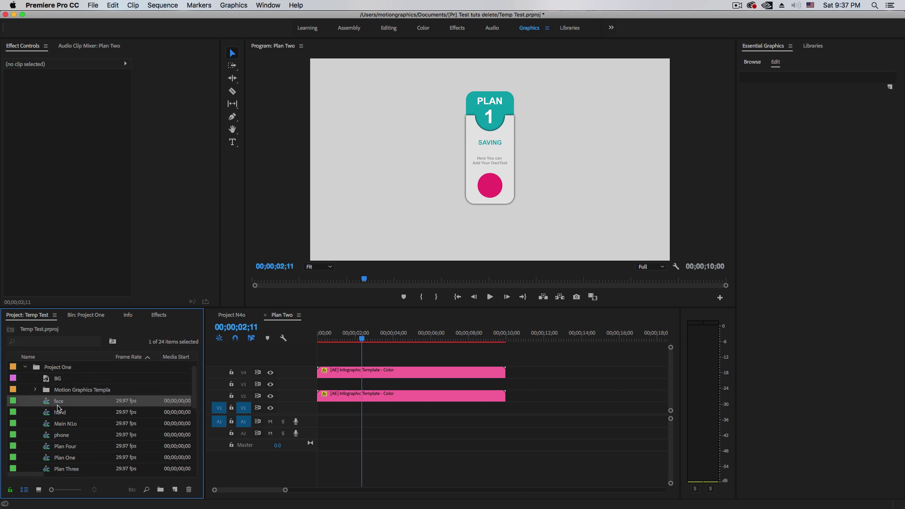
{"action": "left_click_drag", "start_coordinate": [46, 403], "coordinate": [337, 385]}
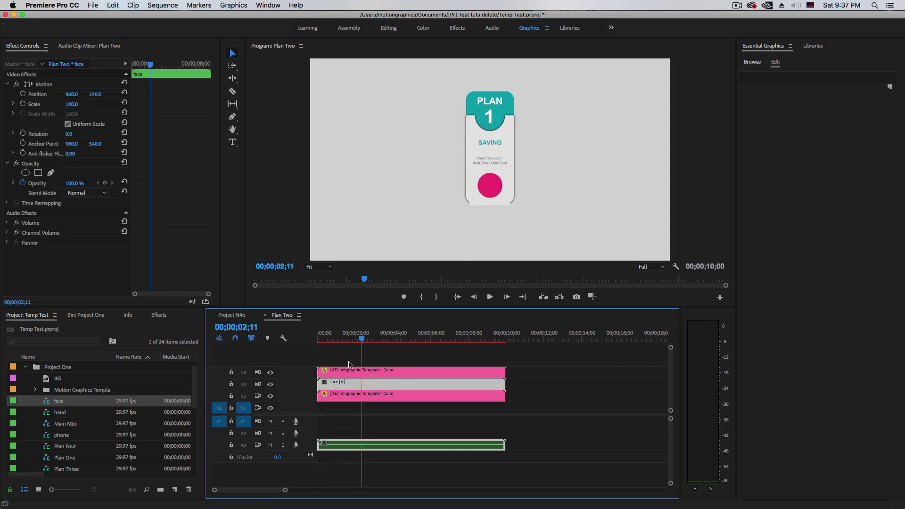
Turn off the output of track V2 and check the face icon with V4 temporarily hidden.
{"action": "left_click", "coordinate": [270, 396]}
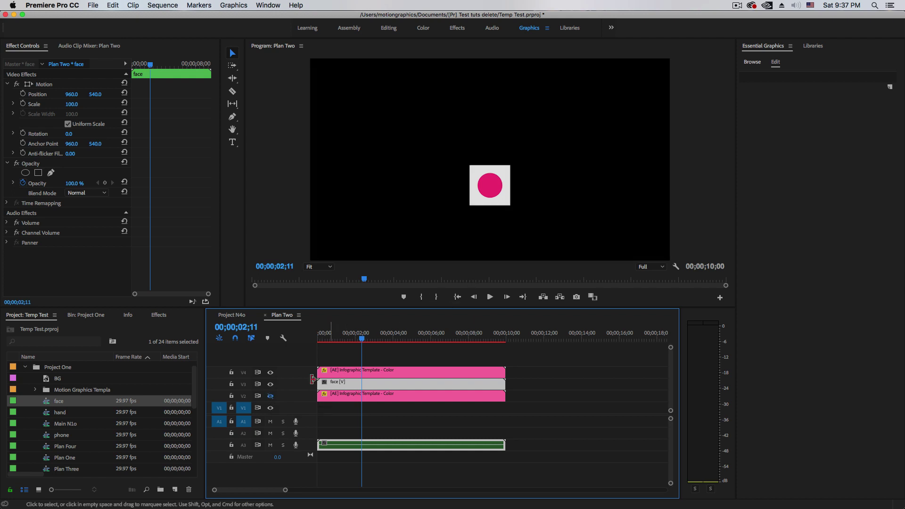
{"action": "left_click", "coordinate": [271, 373]}
{"action": "left_click", "coordinate": [271, 373]}
Nest the face clip on V3 into a sequence named "face" and select the nested clip.
{"action": "right_click", "coordinate": [335, 384]}
{"action": "mouse_move", "coordinate": [378, 294]}
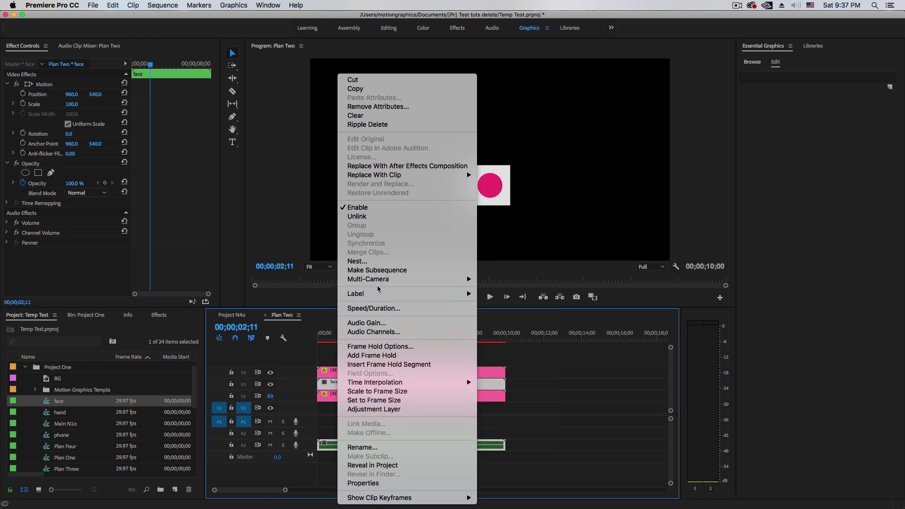
{"action": "left_click", "coordinate": [371, 261]}
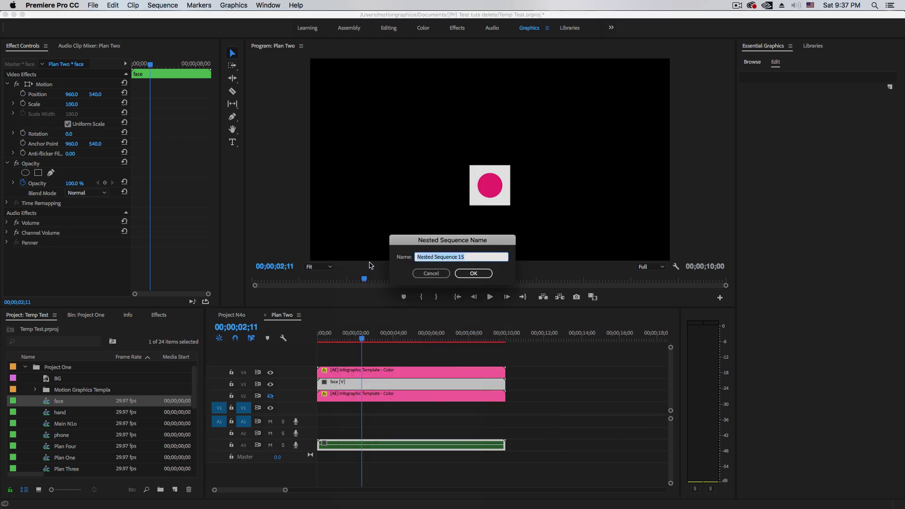
{"action": "type", "text": "face"}
{"action": "key", "text": "Return"}
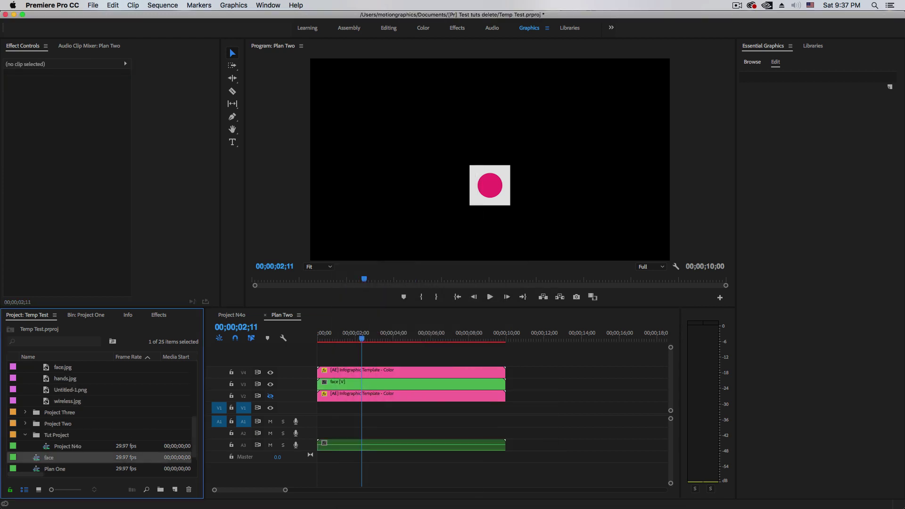
{"action": "left_click", "coordinate": [366, 383]}
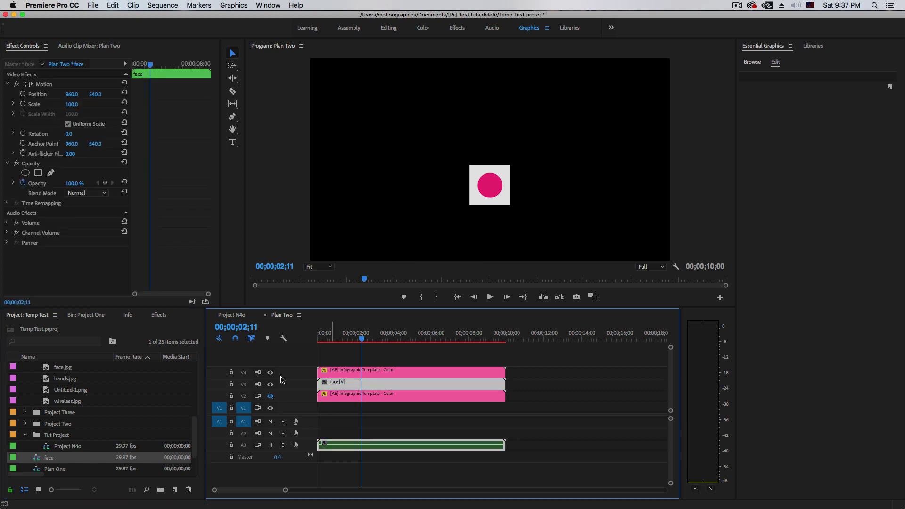
Apply Track Matte Key to the nested face clip on V3, with Video 4 as the matte, and scrub to check the masked icon.
{"action": "left_click", "coordinate": [158, 316]}
{"action": "double_click", "coordinate": [43, 399]}
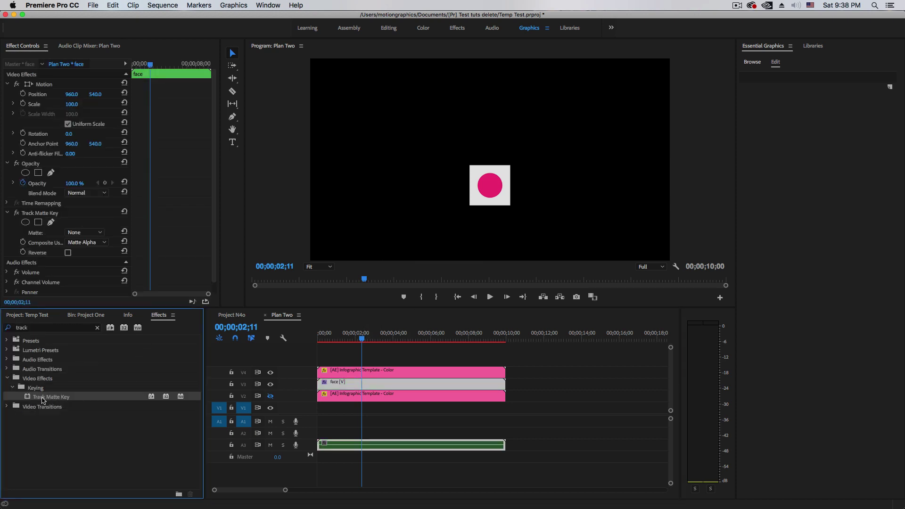
{"action": "left_click", "coordinate": [99, 233]}
{"action": "left_click", "coordinate": [83, 254]}
{"action": "left_click", "coordinate": [340, 340]}
{"action": "left_click_drag", "start_coordinate": [340, 343], "coordinate": [376, 342]}
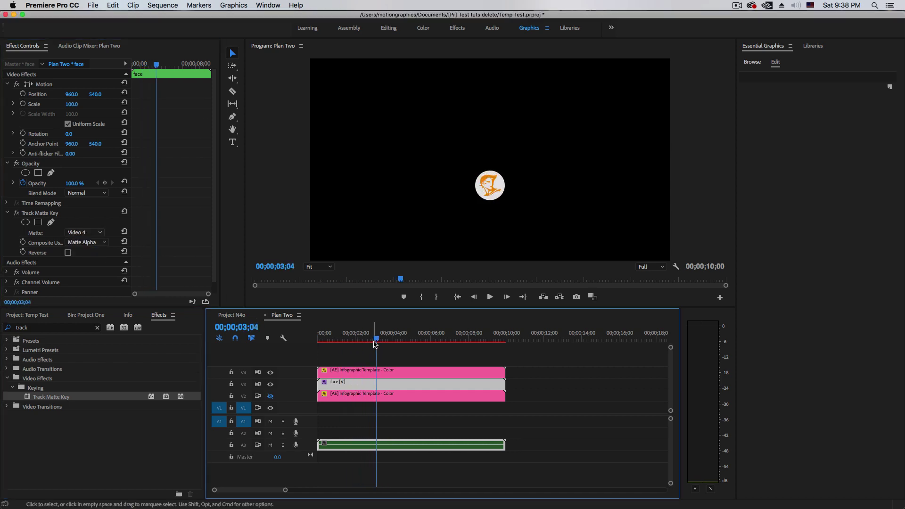
Turn the output of track V2 back on and scrub through Plan Two to preview the face icon on its card.
{"action": "left_click", "coordinate": [270, 396]}
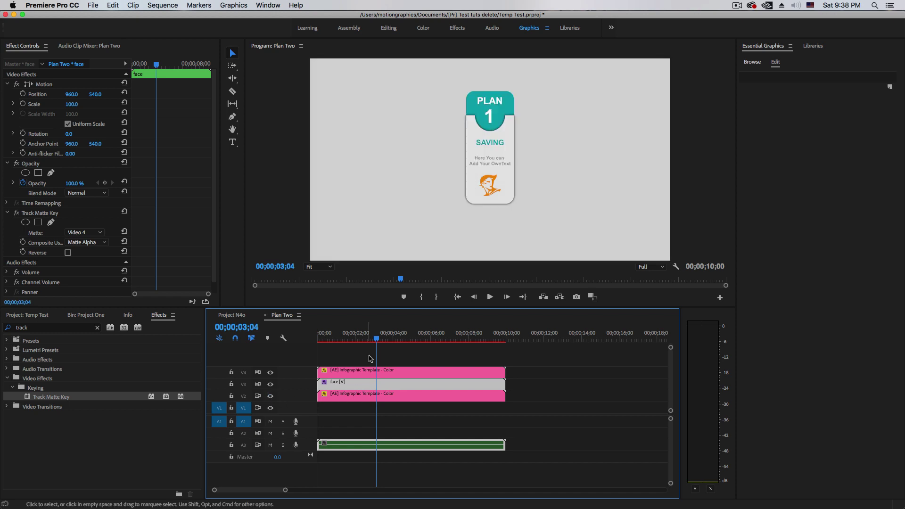
{"action": "left_click", "coordinate": [341, 341]}
{"action": "left_click_drag", "start_coordinate": [337, 347], "coordinate": [420, 348]}
On the V2 template clip, sample the face icon's orange for the Head Plate Color and match the SAVING text colour to it.
{"action": "left_click", "coordinate": [407, 397]}
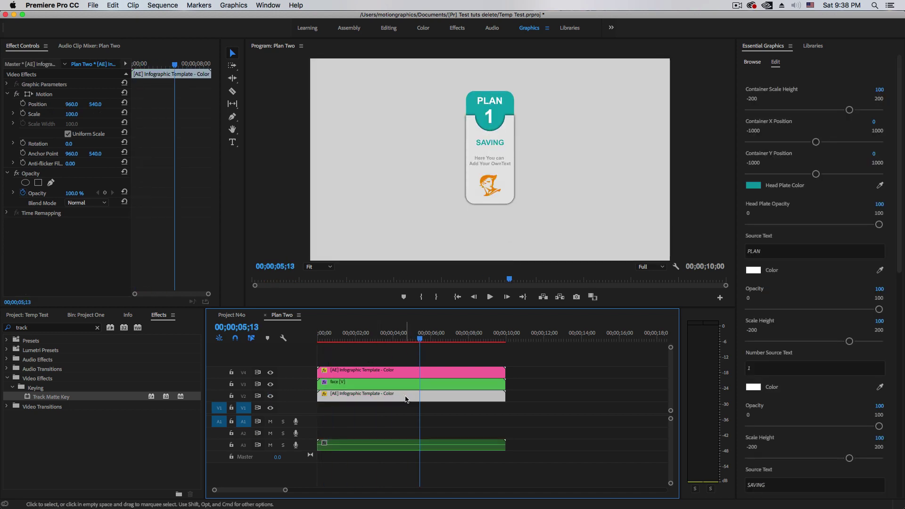
{"action": "left_click", "coordinate": [879, 185]}
{"action": "left_click", "coordinate": [485, 180]}
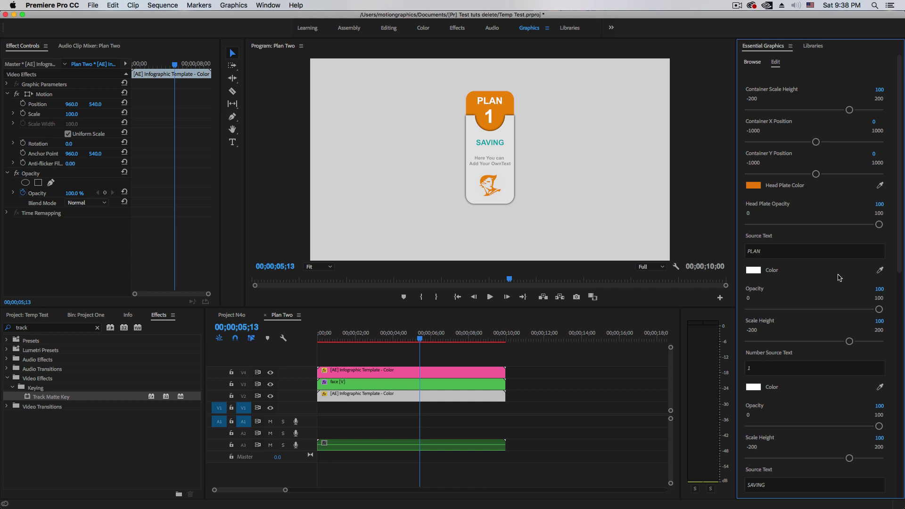
{"action": "scroll", "coordinate": [900, 261], "scroll_direction": "down", "scroll_amount": 3}
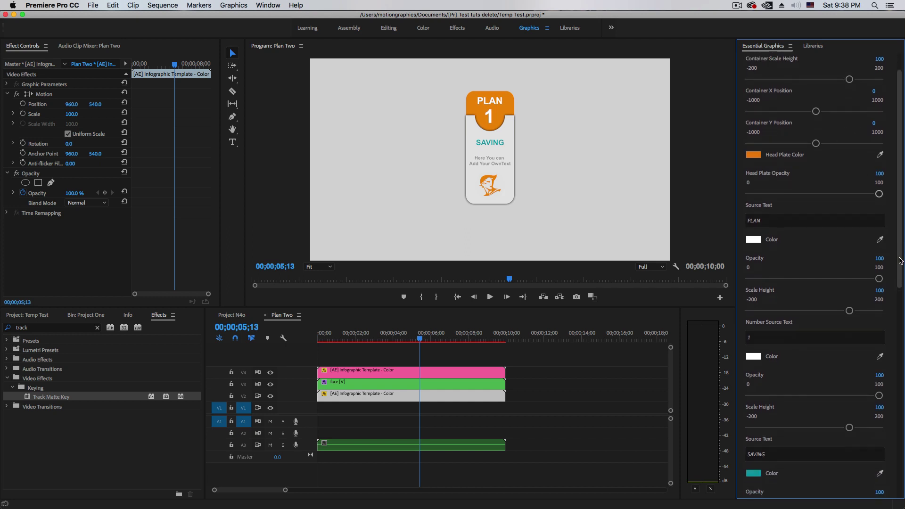
{"action": "scroll", "coordinate": [899, 276], "scroll_direction": "down", "scroll_amount": 10}
{"action": "left_click", "coordinate": [879, 325]}
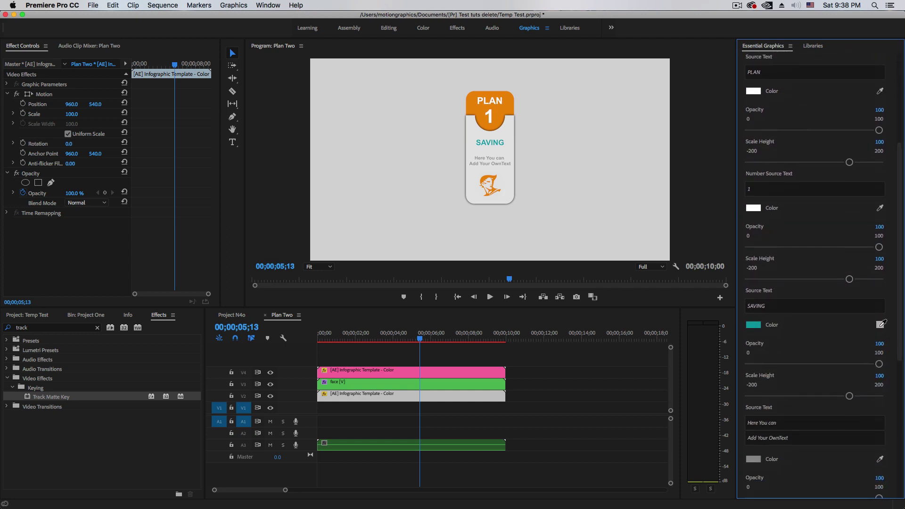
{"action": "left_click", "coordinate": [495, 117]}
Change the template's number text to 2 and its SAVING title to FACING.
{"action": "left_click", "coordinate": [758, 190]}
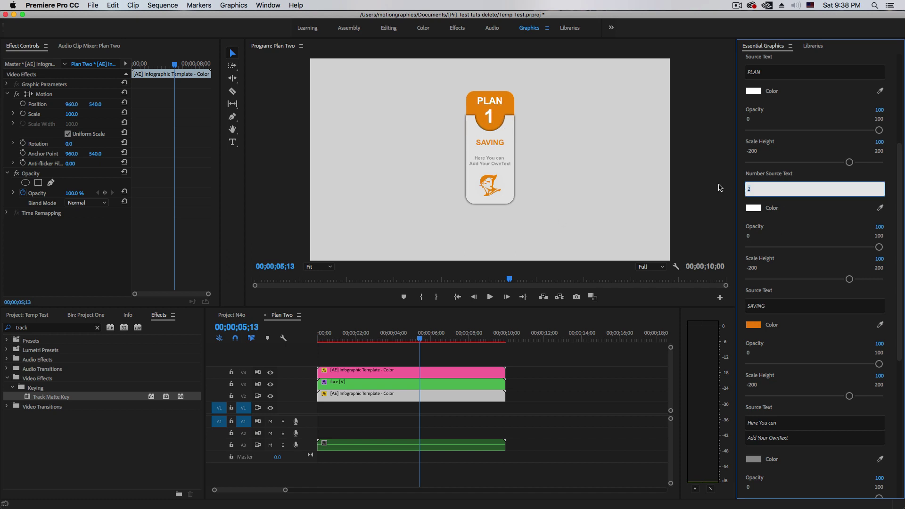
{"action": "key", "text": "Return"}
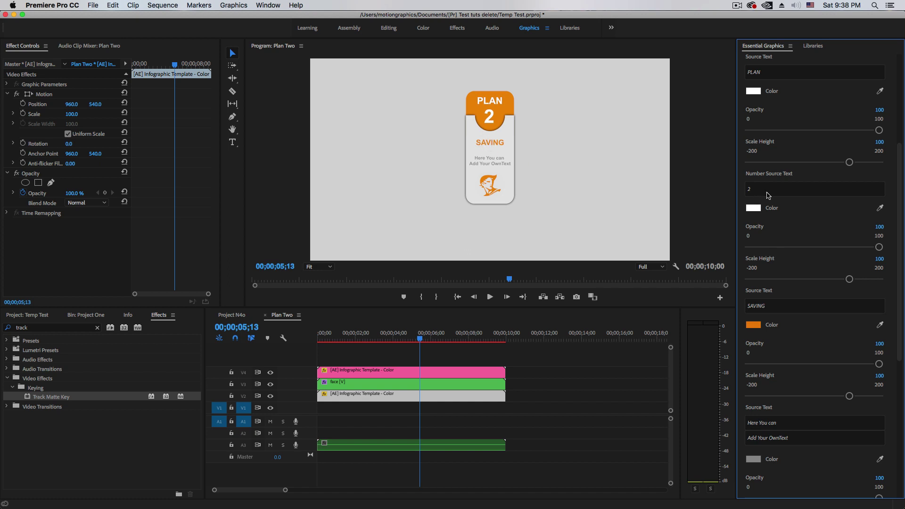
{"action": "left_click", "coordinate": [779, 307]}
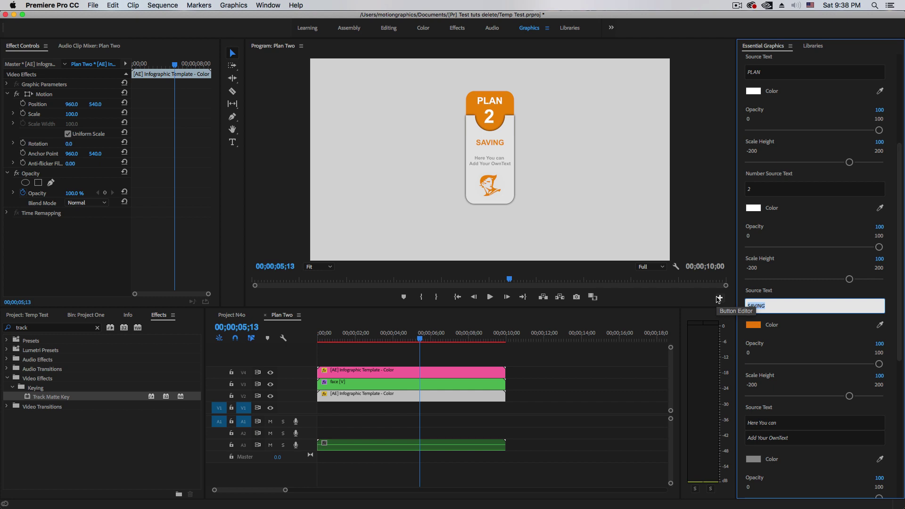
{"action": "type", "text": "FAC"}
{"action": "key", "text": "Return"}
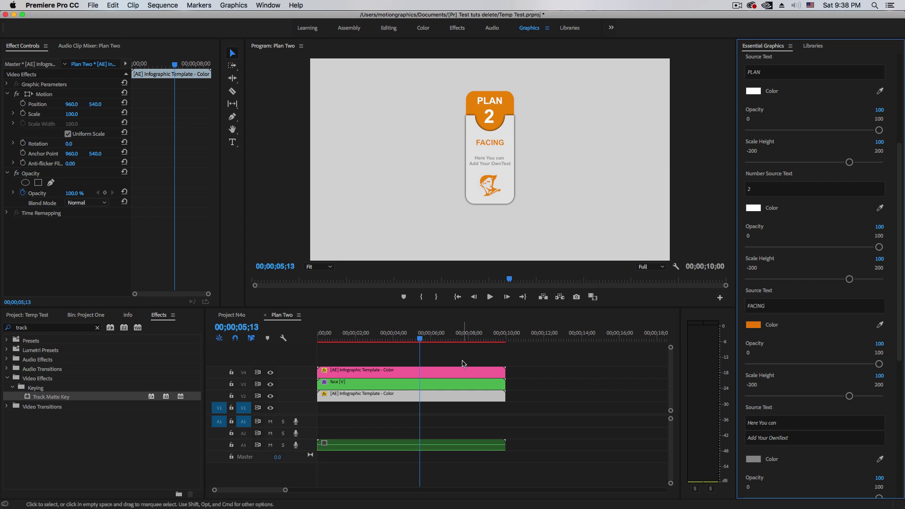
Return to the Project N4o sequence and set the Plan One clip's horizontal position to 741.
{"action": "left_click", "coordinate": [233, 315]}
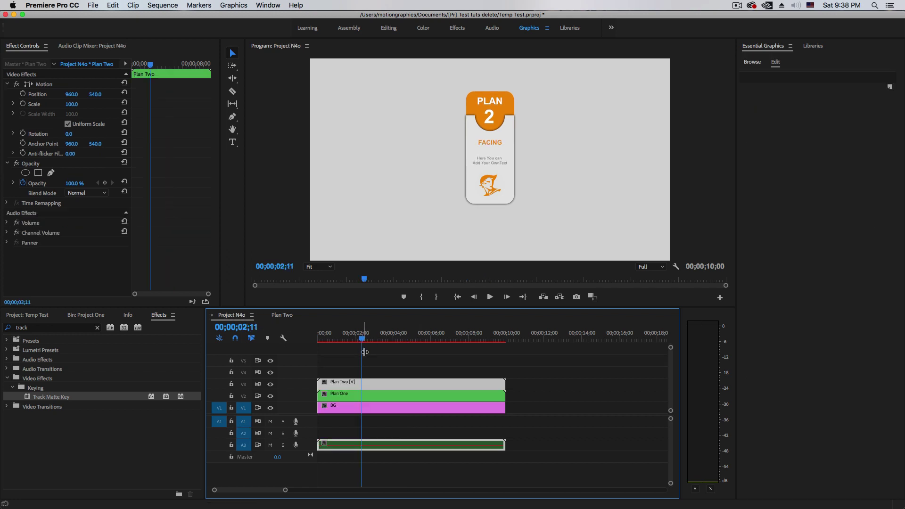
{"action": "mouse_move", "coordinate": [362, 339]}
{"action": "left_mouse_down"}
{"action": "mouse_move", "coordinate": [325, 339]}
{"action": "mouse_move", "coordinate": [374, 340]}
{"action": "left_mouse_up"}
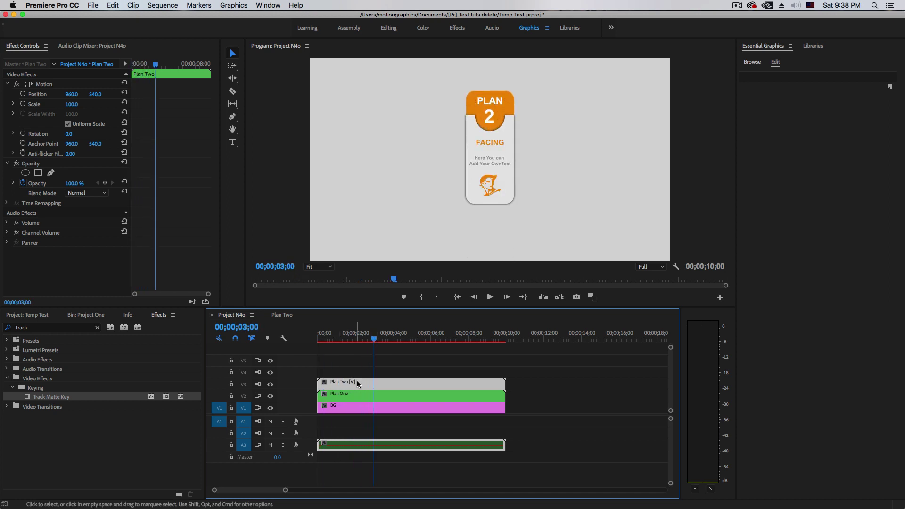
{"action": "left_click", "coordinate": [353, 395]}
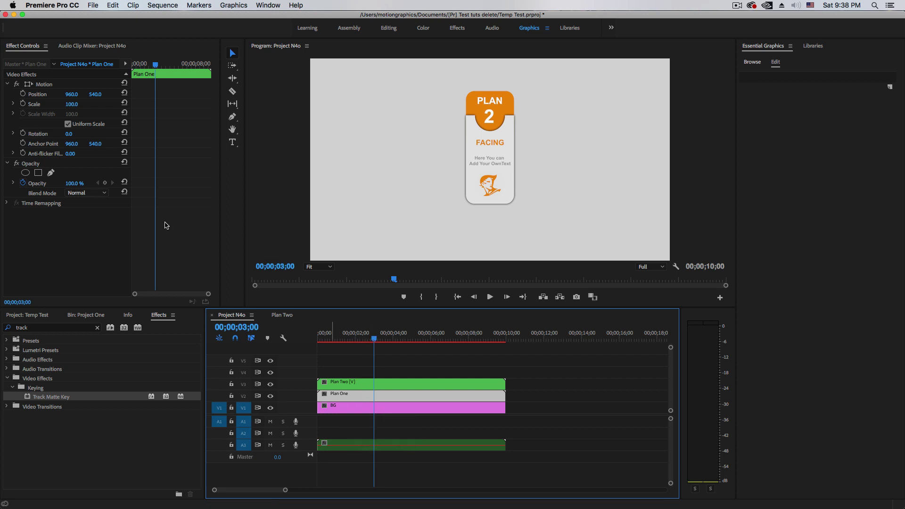
{"action": "left_click_drag", "start_coordinate": [71, 94], "coordinate": [10, 94]}
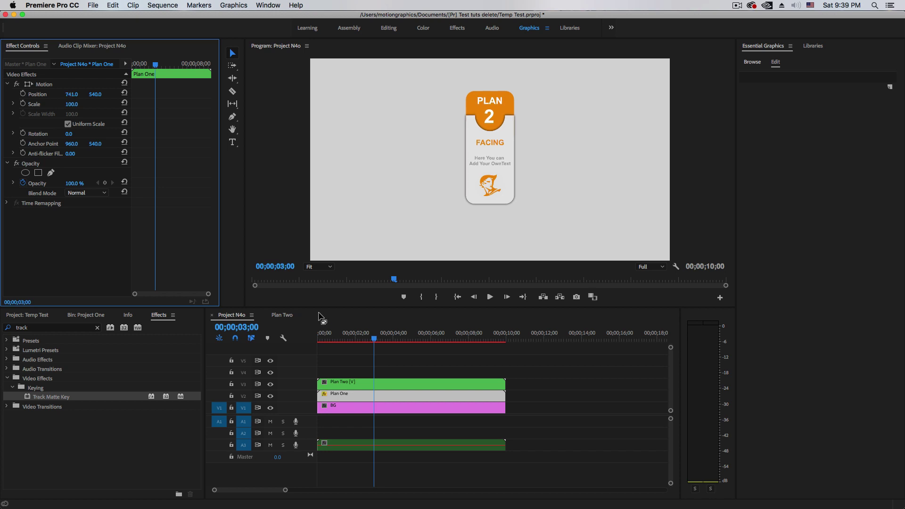
{"action": "left_click", "coordinate": [343, 397]}
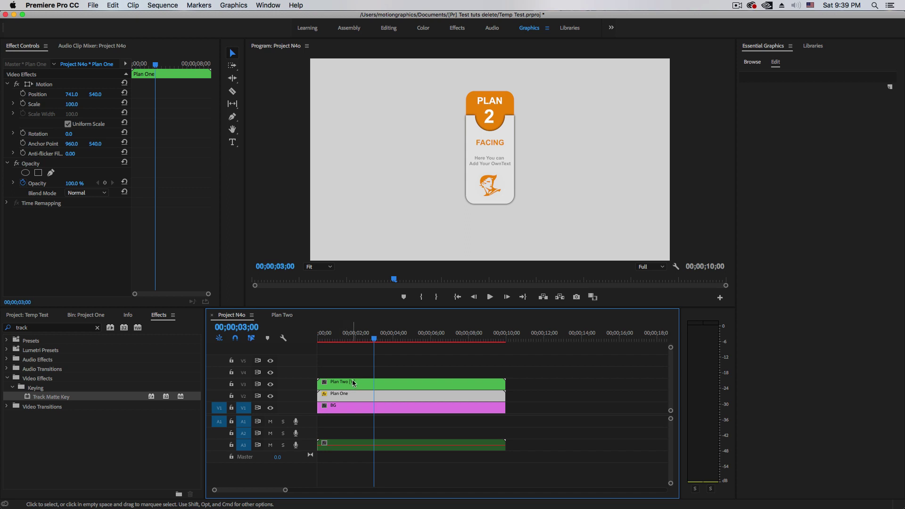
Open the Plan Two sequence, set the V2 template's BG Opacity to 1, and return to Project N4o.
{"action": "double_click", "coordinate": [355, 383]}
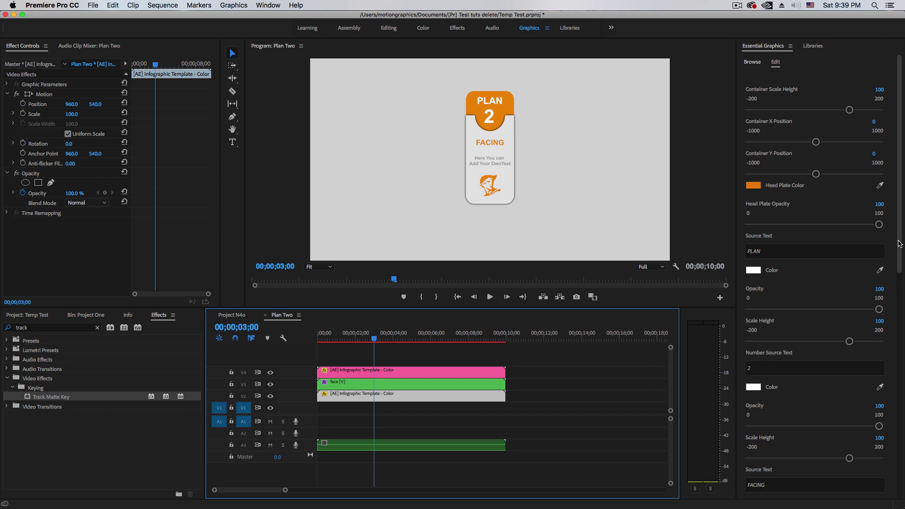
{"action": "scroll", "coordinate": [902, 422], "scroll_direction": "down", "scroll_amount": 10}
{"action": "scroll", "coordinate": [902, 422], "scroll_direction": "down", "scroll_amount": 5}
{"action": "left_click_drag", "start_coordinate": [883, 468], "coordinate": [834, 470]}
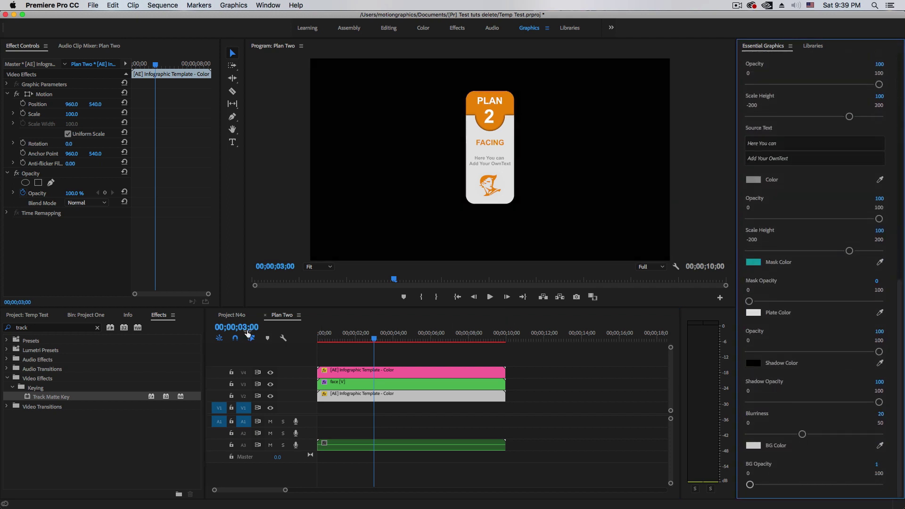
{"action": "left_click", "coordinate": [236, 315]}
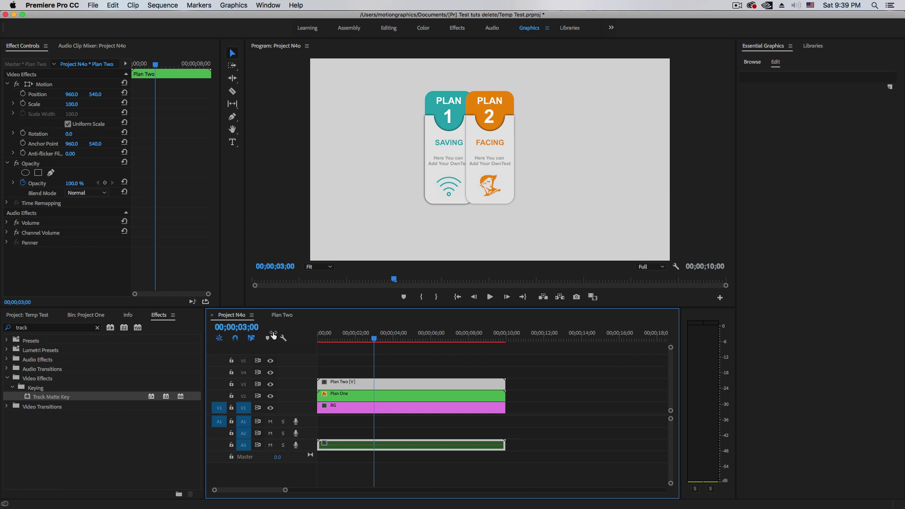
Open the Plan One sequence, set the V2 template's BG Opacity to 0, and return to Project N4o.
{"action": "double_click", "coordinate": [351, 394]}
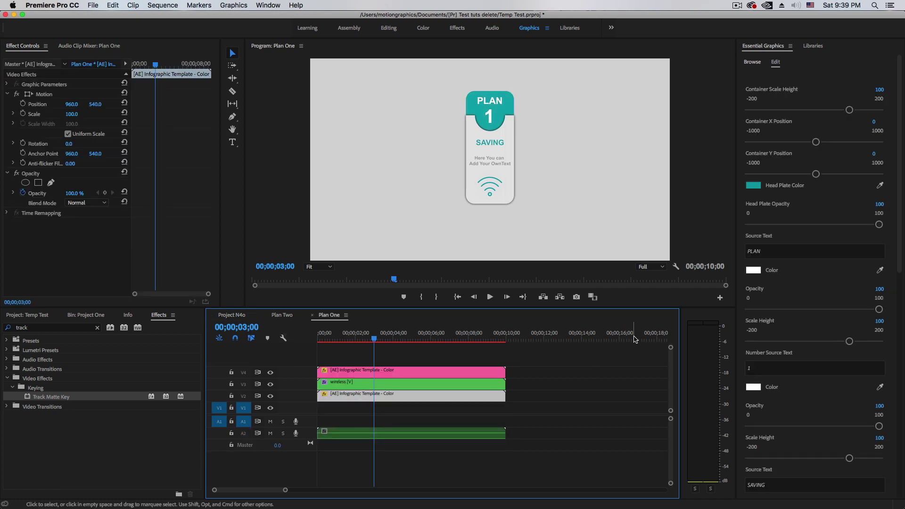
{"action": "scroll", "coordinate": [893, 288], "scroll_direction": "down", "scroll_amount": 10}
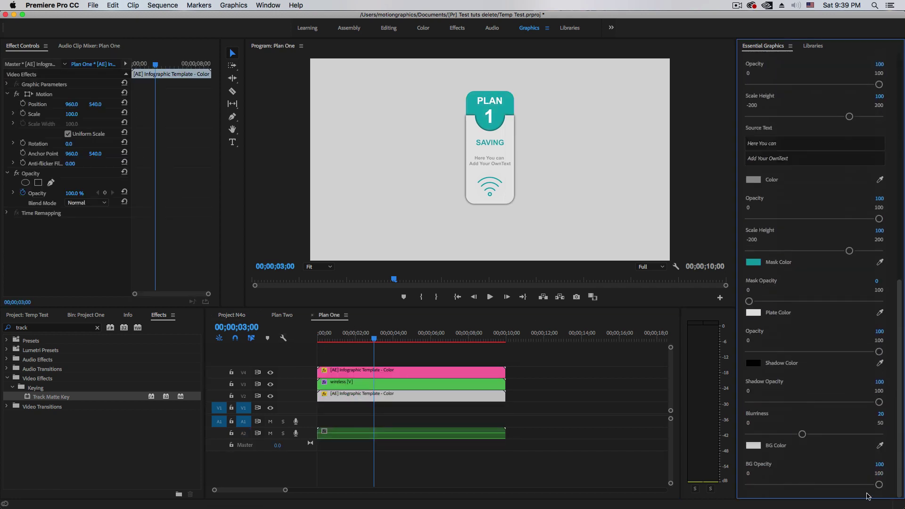
{"action": "left_click_drag", "start_coordinate": [879, 464], "coordinate": [777, 461]}
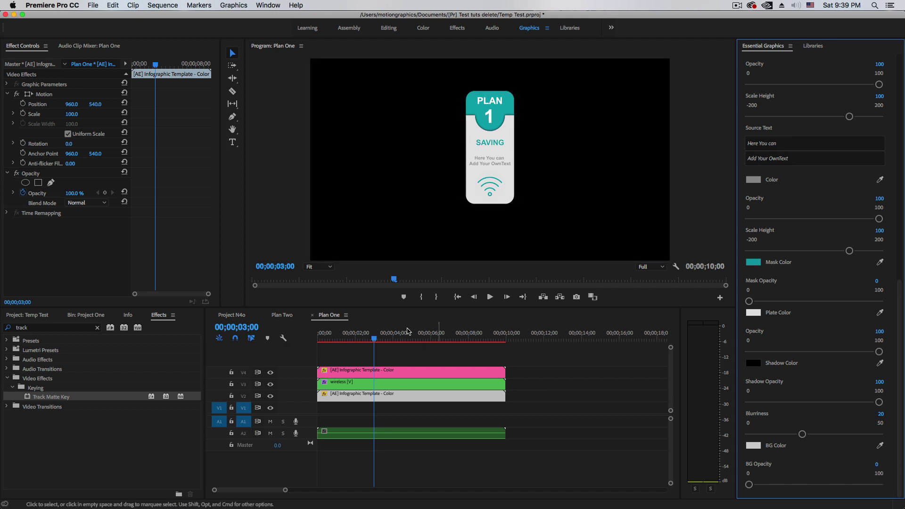
{"action": "left_click", "coordinate": [228, 316]}
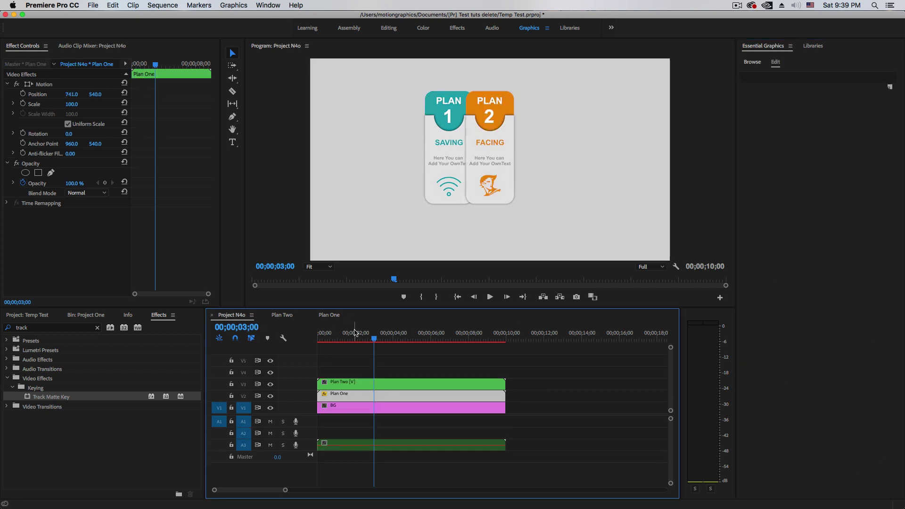
Space the two cards apart by setting the horizontal position of Plan One to about 434 and Plan Two to 829.
{"action": "left_click_drag", "start_coordinate": [71, 94], "coordinate": [11, 95]}
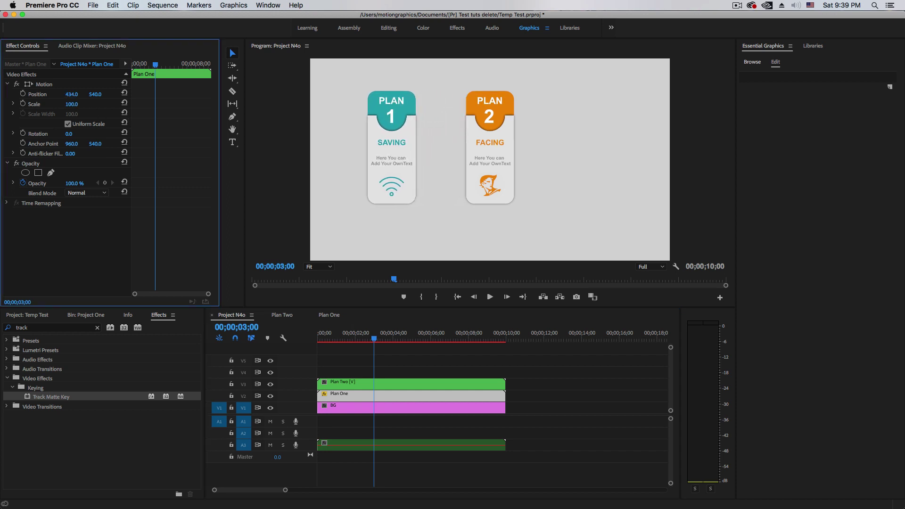
{"action": "left_click", "coordinate": [344, 384]}
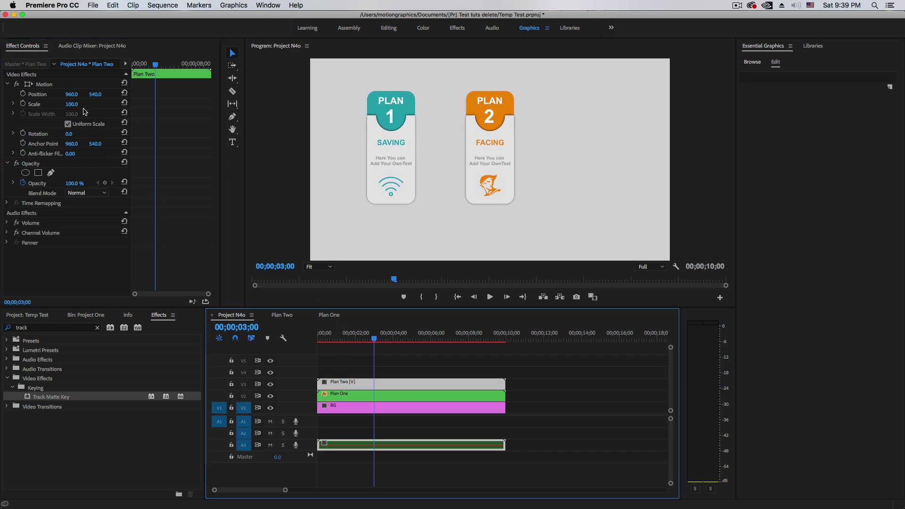
{"action": "left_click_drag", "start_coordinate": [71, 94], "coordinate": [46, 94]}
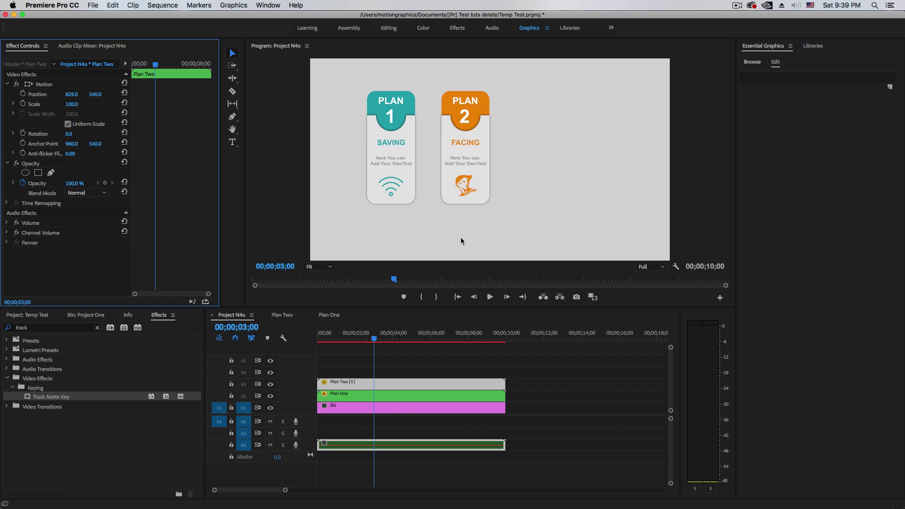
{"action": "mouse_move", "coordinate": [374, 336]}
{"action": "left_mouse_down"}
{"action": "mouse_move", "coordinate": [332, 337]}
{"action": "mouse_move", "coordinate": [384, 348]}
{"action": "left_mouse_up"}
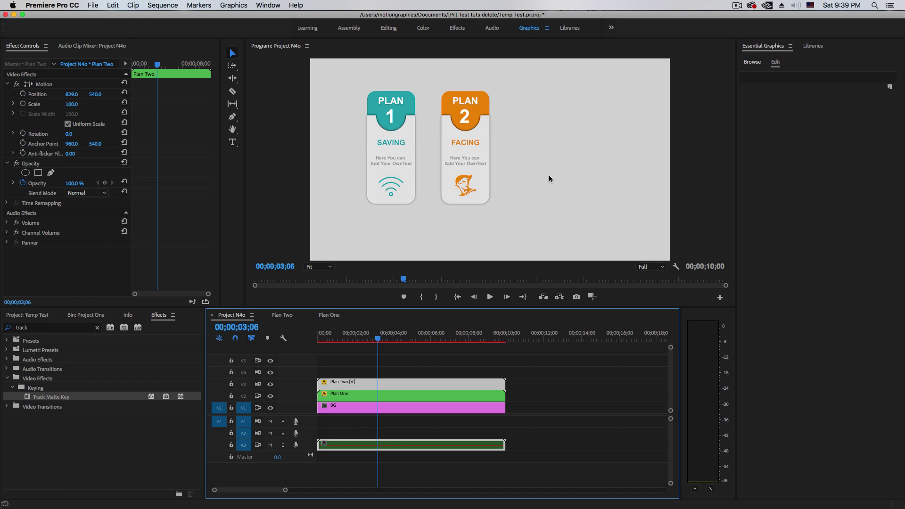
{"action": "left_click_drag", "start_coordinate": [71, 104], "coordinate": [97, 104]}
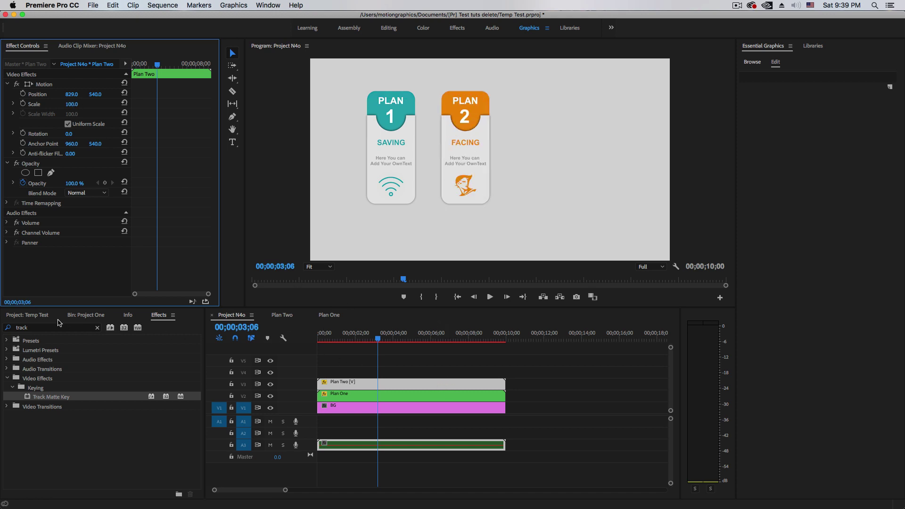
Collapse the Project One bin and create a new sequence named "Project N5o" with the DSLR 1080p30 preset.
{"action": "left_click", "coordinate": [37, 315]}
{"action": "scroll", "coordinate": [87, 413], "scroll_direction": "up", "scroll_amount": 10}
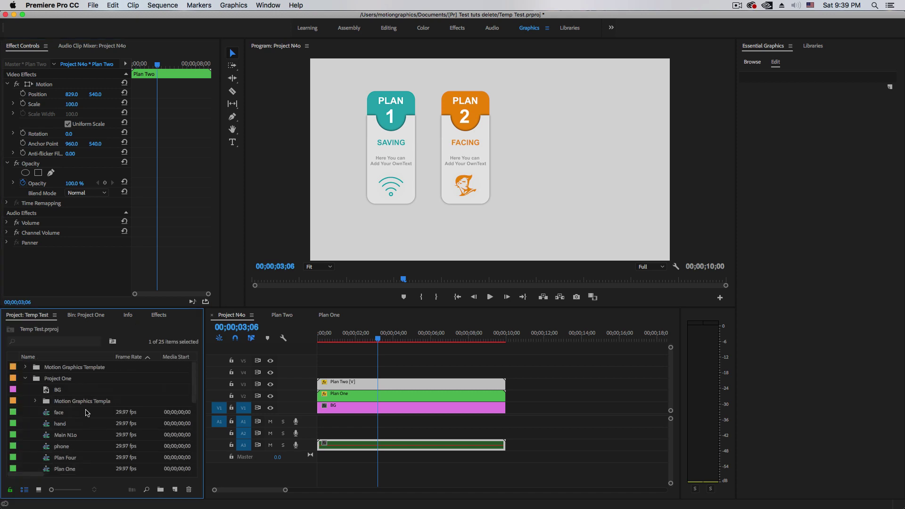
{"action": "left_click", "coordinate": [25, 378]}
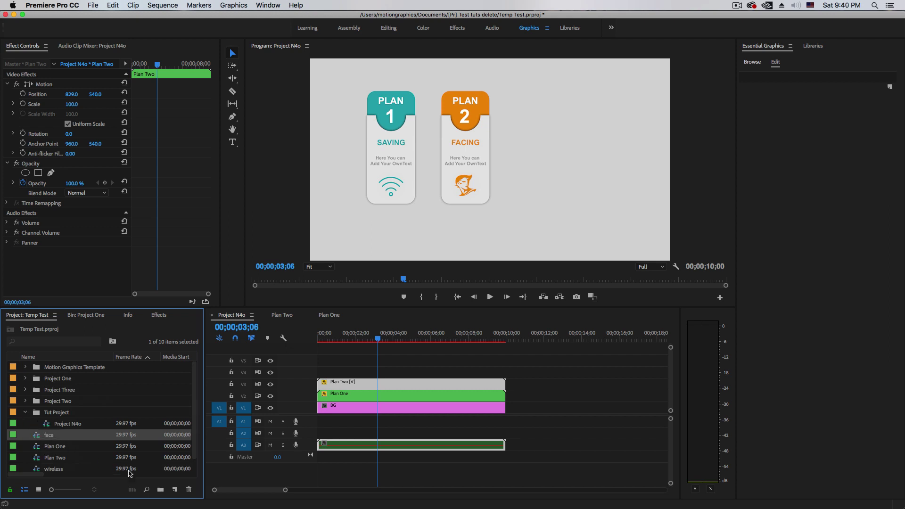
{"action": "left_click", "coordinate": [175, 490]}
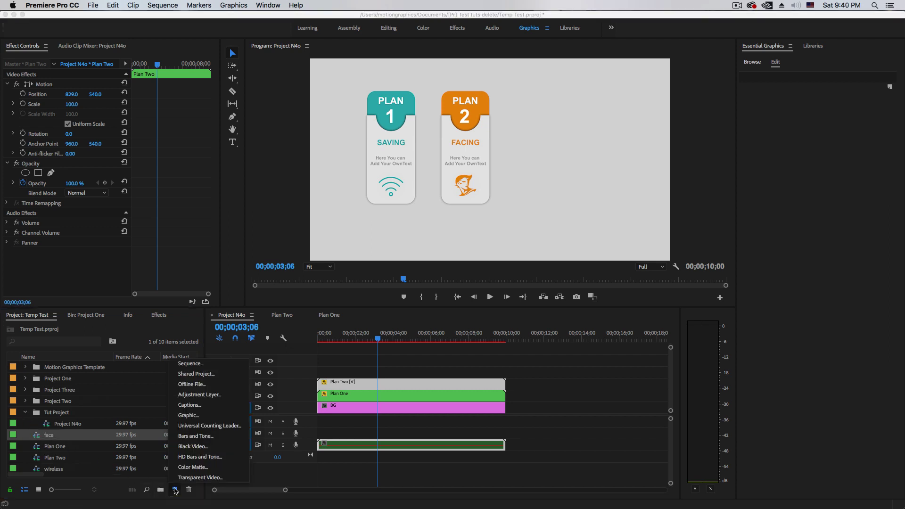
{"action": "left_click", "coordinate": [190, 366]}
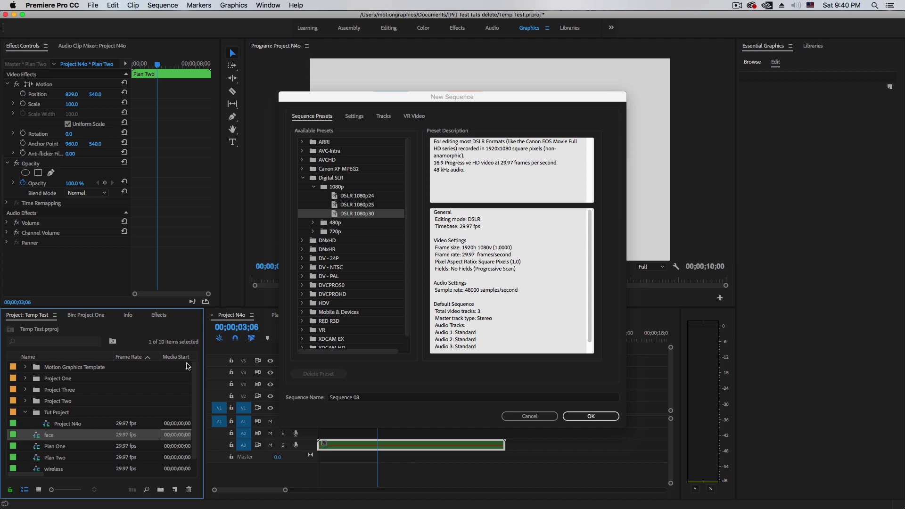
{"action": "type", "text": "Project"}
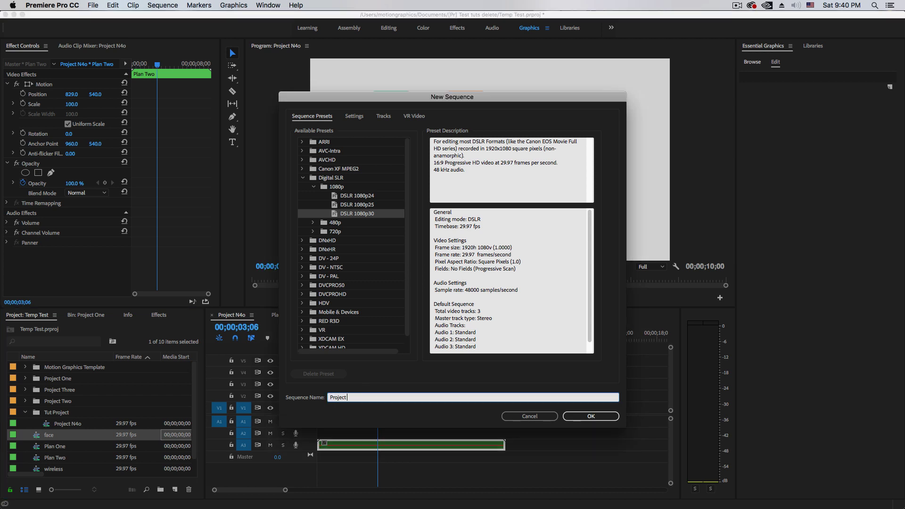
{"action": "key", "text": "Return"}
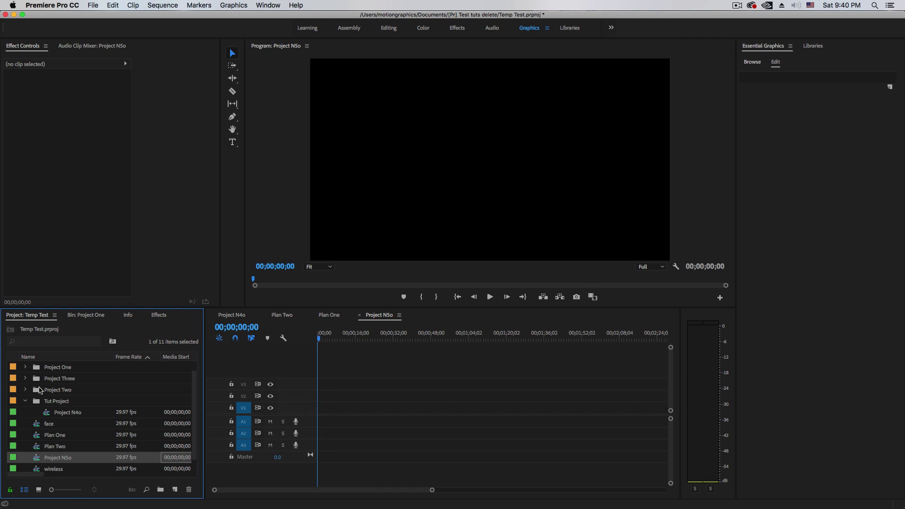
Place the BG item from the Project One bin on V1 at the start of the Project N5o sequence.
{"action": "scroll", "coordinate": [39, 390], "scroll_direction": "up", "scroll_amount": 1}
{"action": "left_click", "coordinate": [25, 378]}
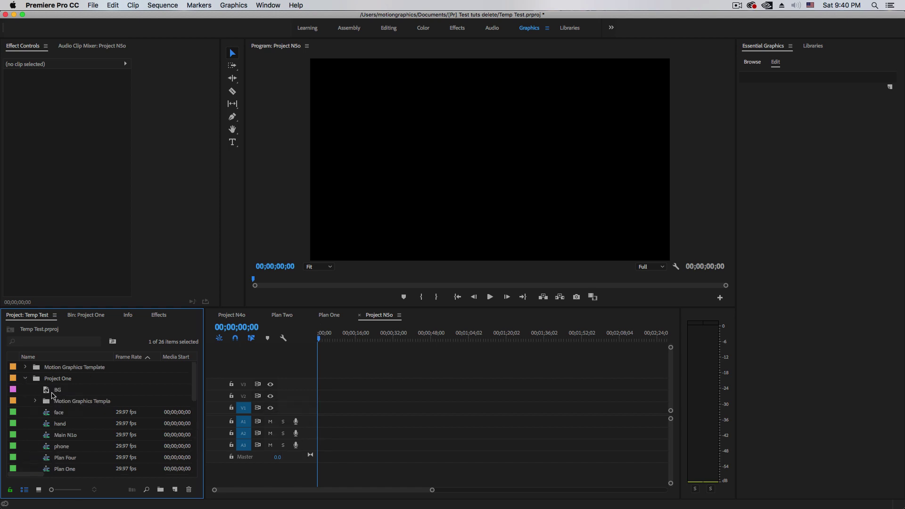
{"action": "left_click", "coordinate": [46, 392]}
{"action": "left_click_drag", "start_coordinate": [46, 392], "coordinate": [323, 407]}
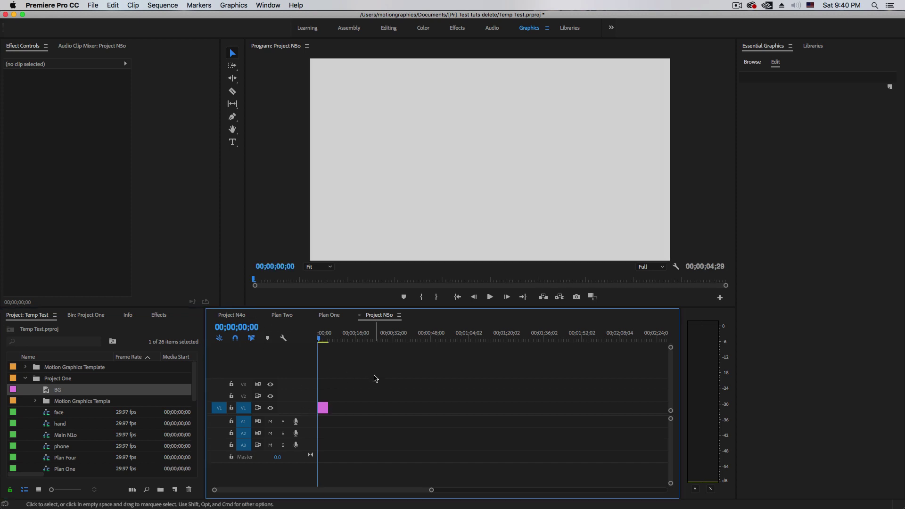
{"action": "key", "text": "="}
{"action": "key", "text": "="}
{"action": "key", "text": "="}
{"action": "key", "text": "="}
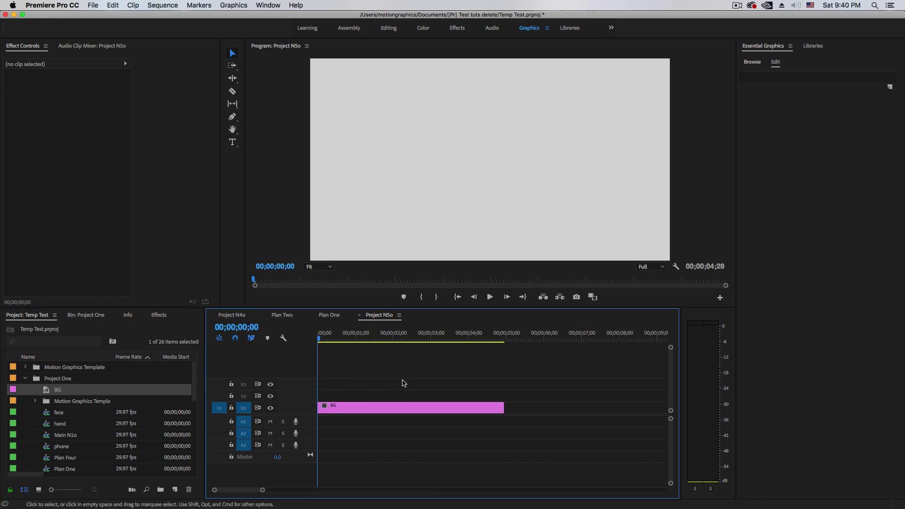
Add the library's [AE] Percentage Bar Progress template on V2 at the sequence start and extend the BG clip to match its 10-second length.
{"action": "left_click", "coordinate": [814, 47]}
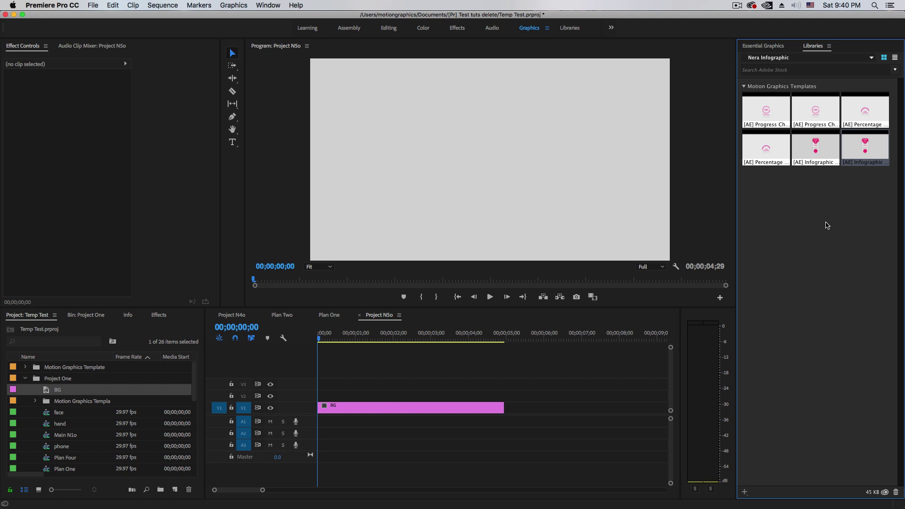
{"action": "left_click", "coordinate": [816, 119]}
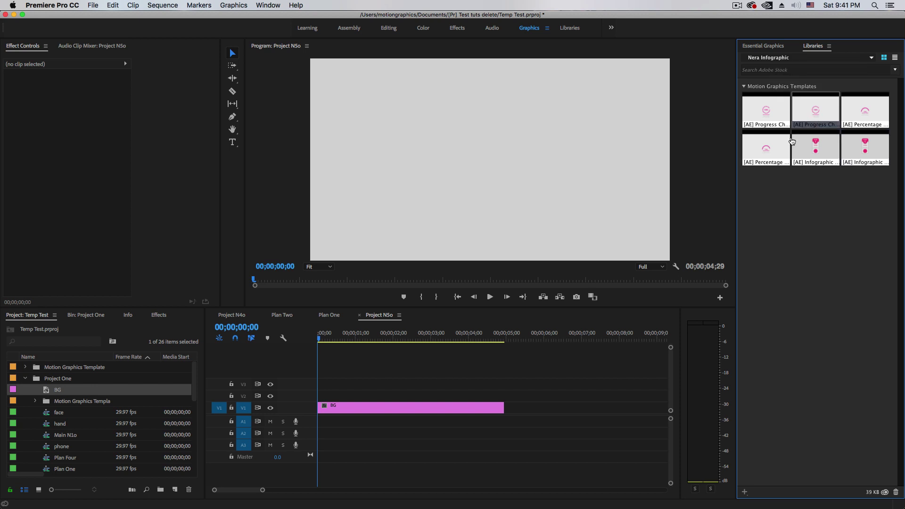
{"action": "left_click", "coordinate": [771, 154]}
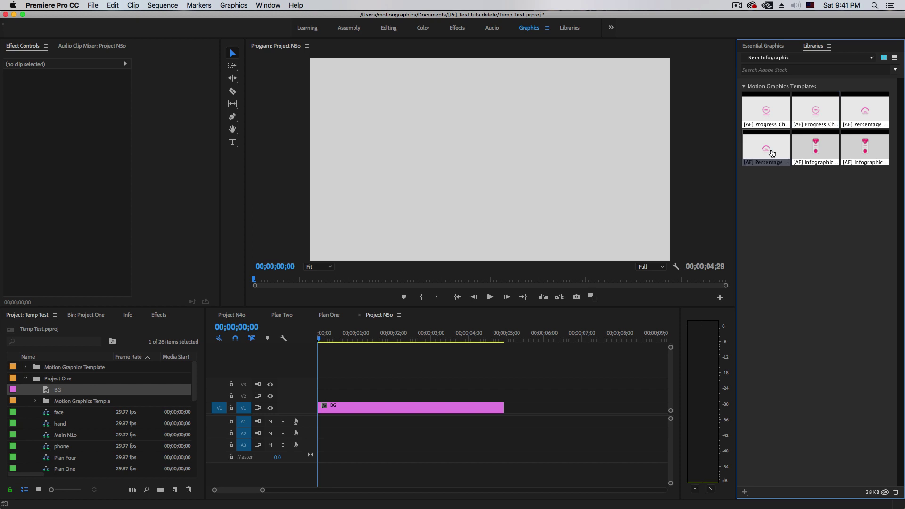
{"action": "left_click", "coordinate": [865, 112]}
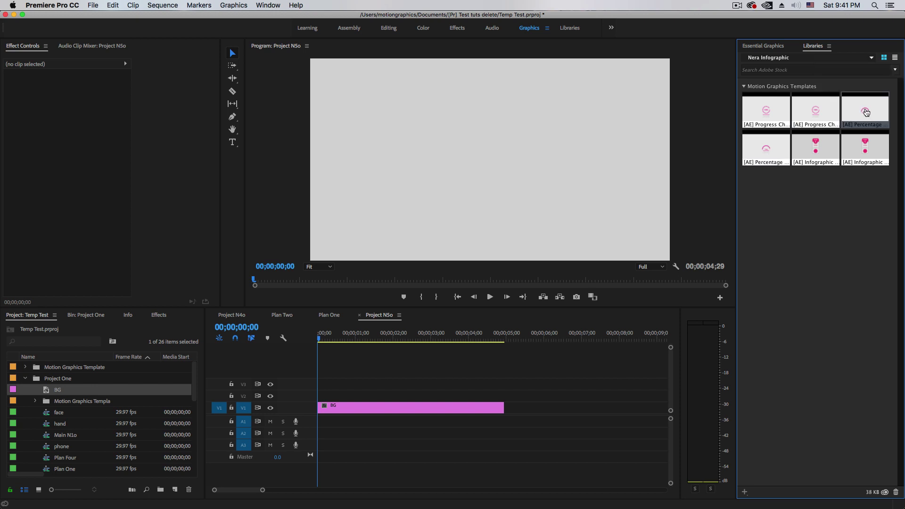
{"action": "left_click_drag", "start_coordinate": [610, 237], "coordinate": [325, 395]}
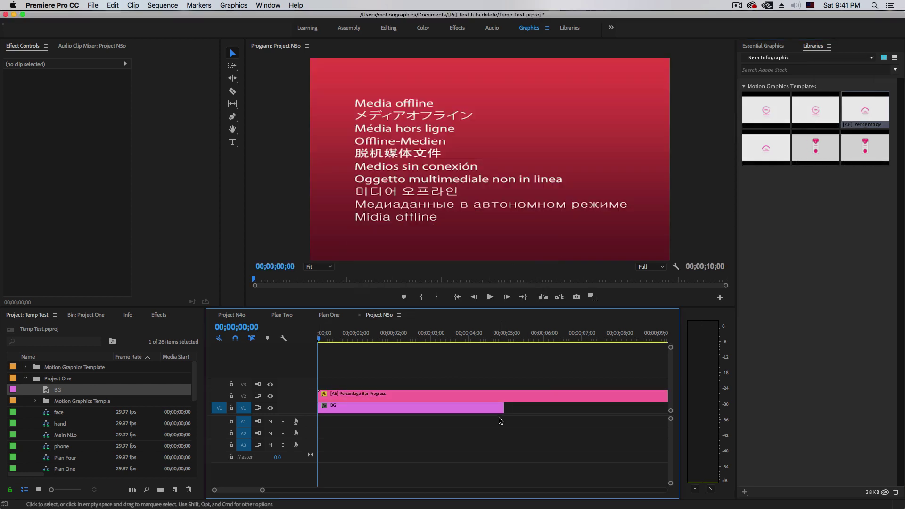
{"action": "key", "text": "minus"}
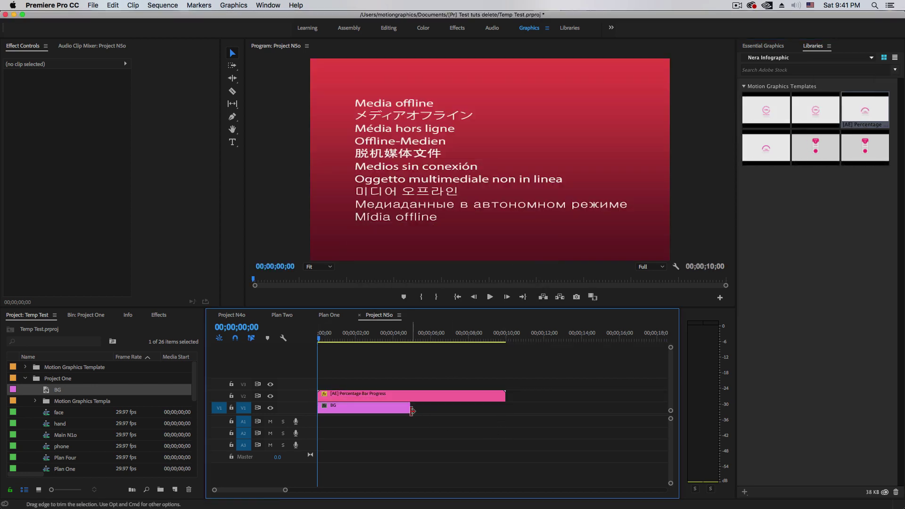
{"action": "left_click_drag", "start_coordinate": [408, 409], "coordinate": [505, 409]}
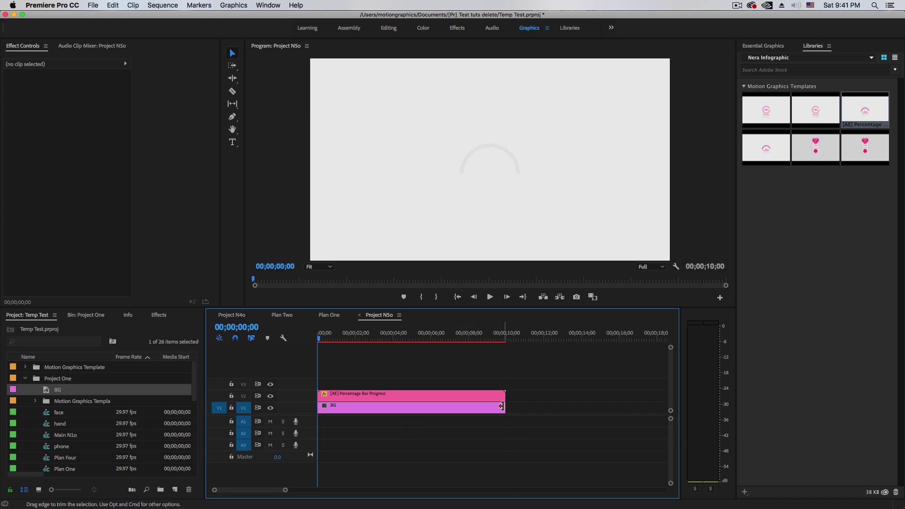
Move the playhead to 00;00;04;03 and duplicate the Percentage Bar Progress clip from V2 onto V3.
{"action": "left_click_drag", "start_coordinate": [493, 338], "coordinate": [394, 367]}
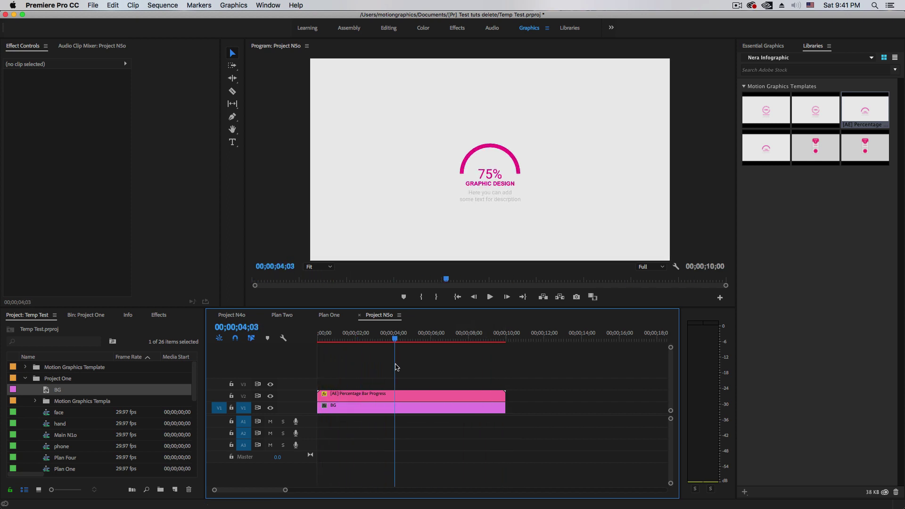
{"action": "left_click", "coordinate": [412, 394]}
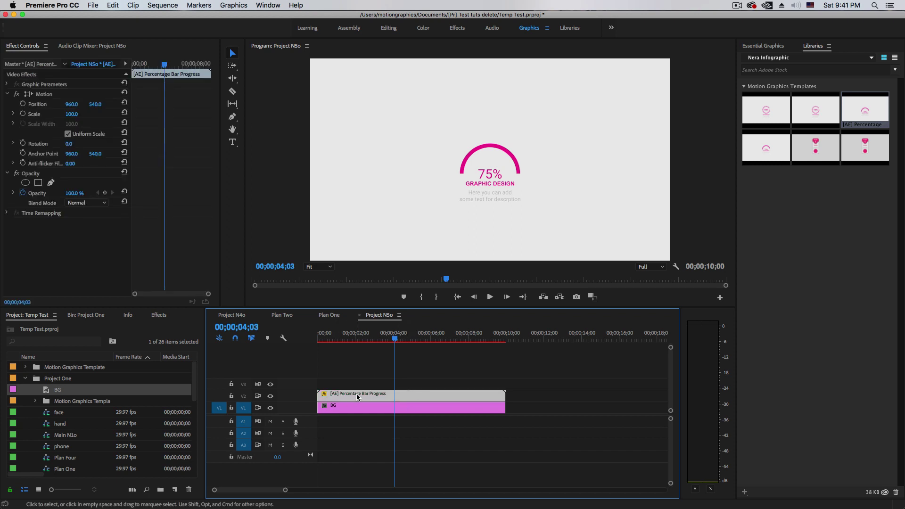
{"action": "left_click_drag", "start_coordinate": [356, 394], "coordinate": [358, 383]}
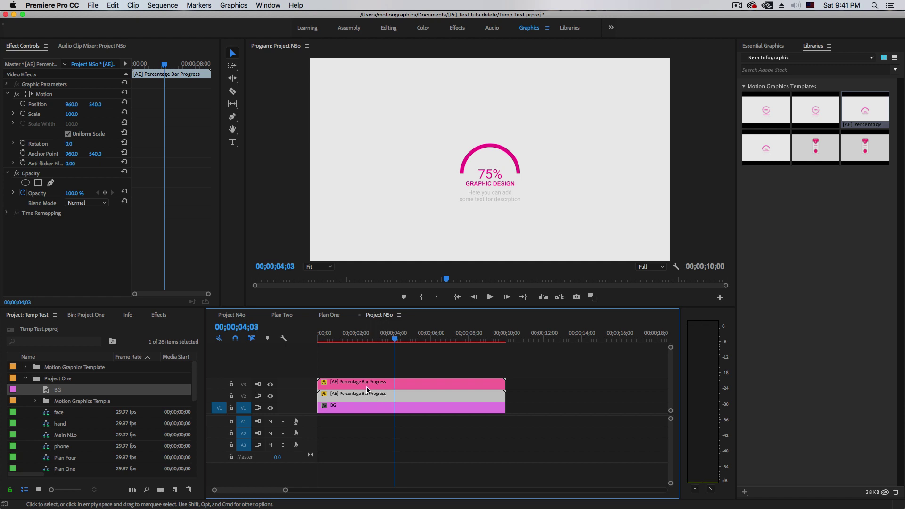
For the V3 template copy, set the BG Opacity, the description text opacity and the GRAPHIC DESIGN title opacity to 0.
{"action": "left_click", "coordinate": [403, 384]}
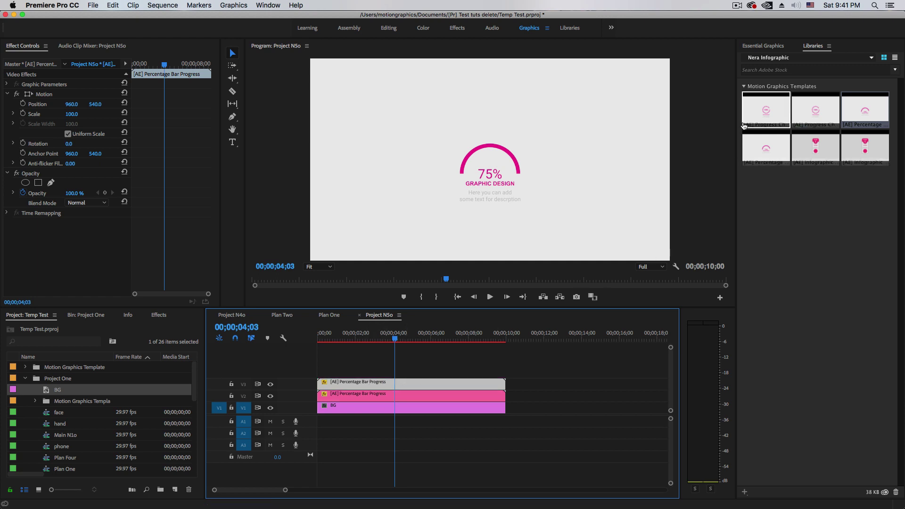
{"action": "left_click", "coordinate": [762, 46]}
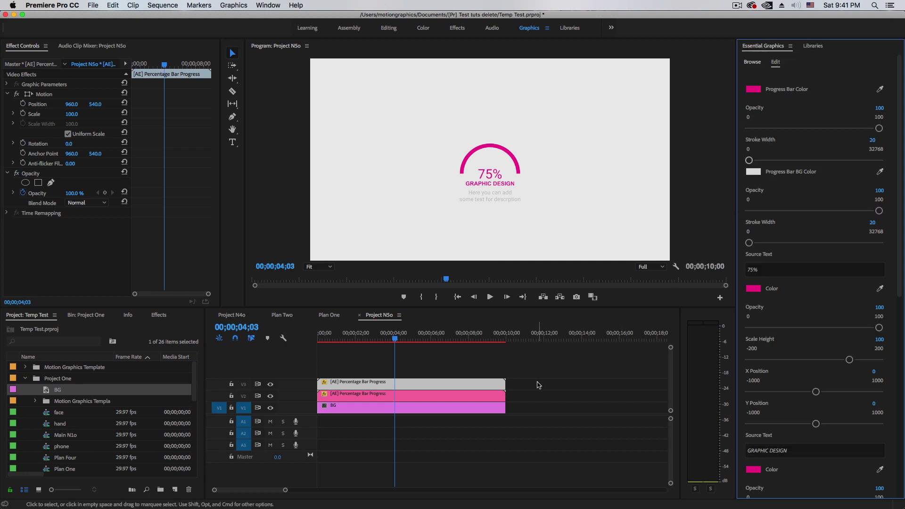
{"action": "left_click_drag", "start_coordinate": [899, 226], "coordinate": [897, 418]}
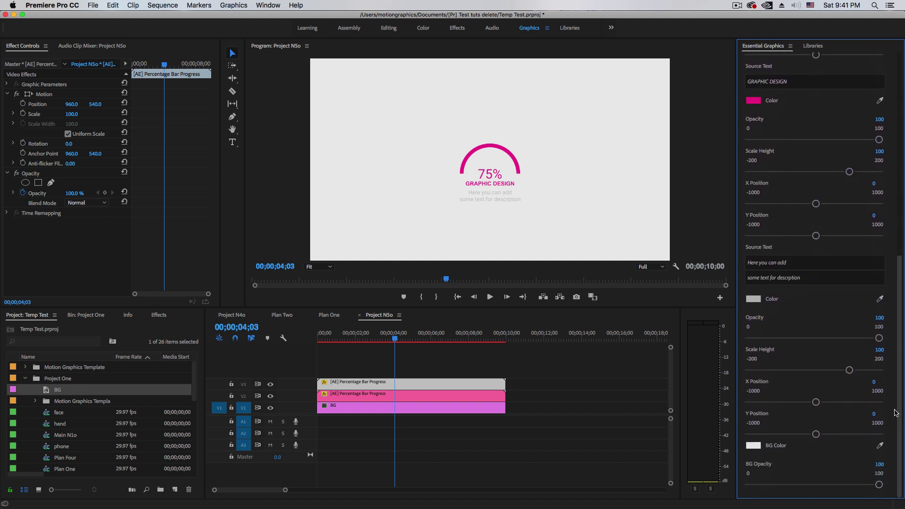
{"action": "left_click_drag", "start_coordinate": [879, 464], "coordinate": [825, 465]}
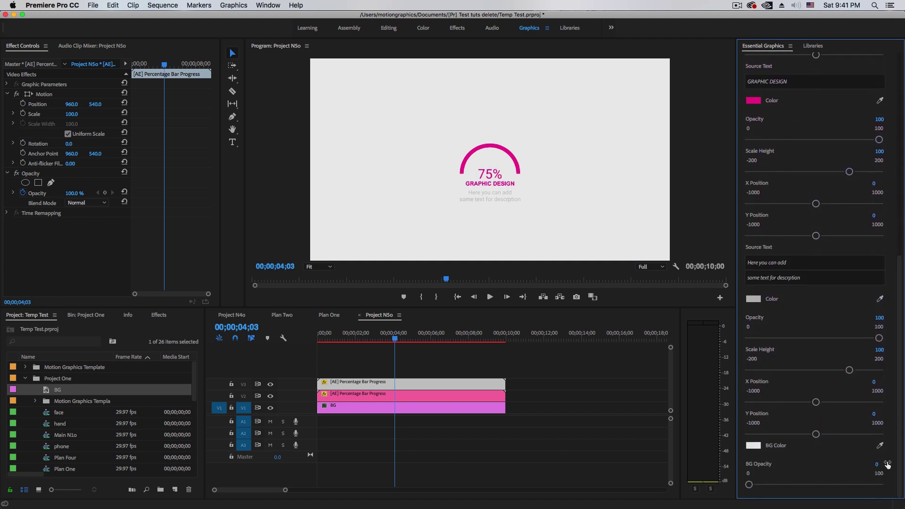
{"action": "left_click_drag", "start_coordinate": [878, 318], "coordinate": [848, 318]}
{"action": "scroll", "coordinate": [876, 254], "scroll_direction": "up", "scroll_amount": 5}
{"action": "left_click_drag", "start_coordinate": [879, 248], "coordinate": [848, 249]}
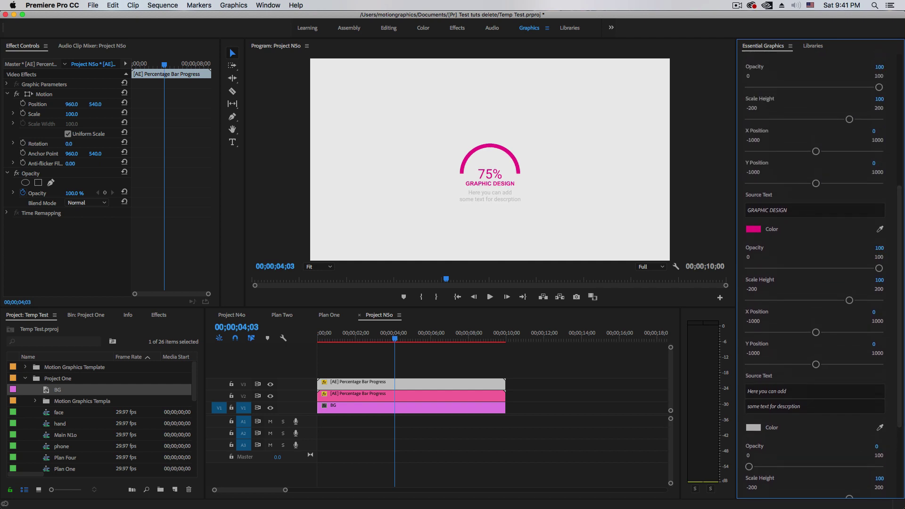
Set the V3 template copy's Progress Bar BG opacity and its 75% text opacity to 0.
{"action": "left_click_drag", "start_coordinate": [899, 227], "coordinate": [900, 176]}
{"action": "left_click_drag", "start_coordinate": [899, 208], "coordinate": [899, 146]}
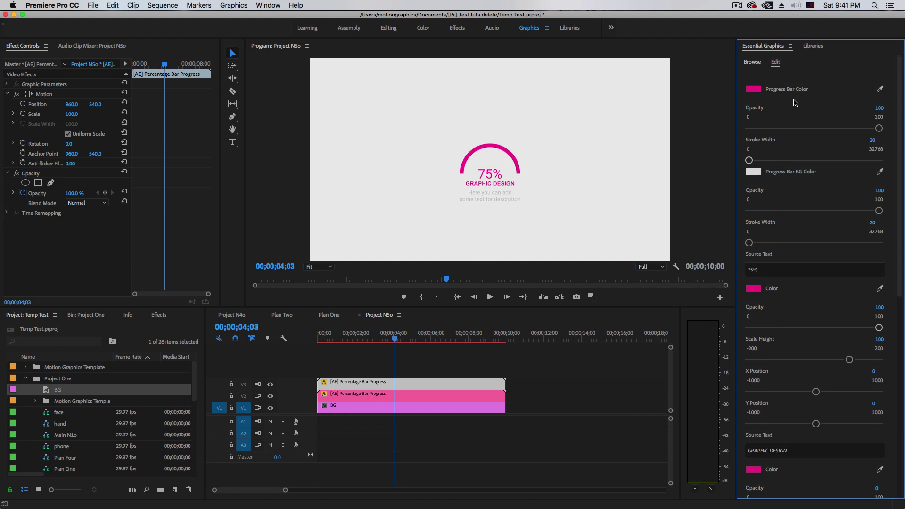
{"action": "mouse_move", "coordinate": [876, 191]}
{"action": "left_mouse_down"}
{"action": "mouse_move", "coordinate": [848, 192]}
{"action": "mouse_move", "coordinate": [884, 194]}
{"action": "left_mouse_up"}
{"action": "left_click_drag", "start_coordinate": [879, 307], "coordinate": [844, 307]}
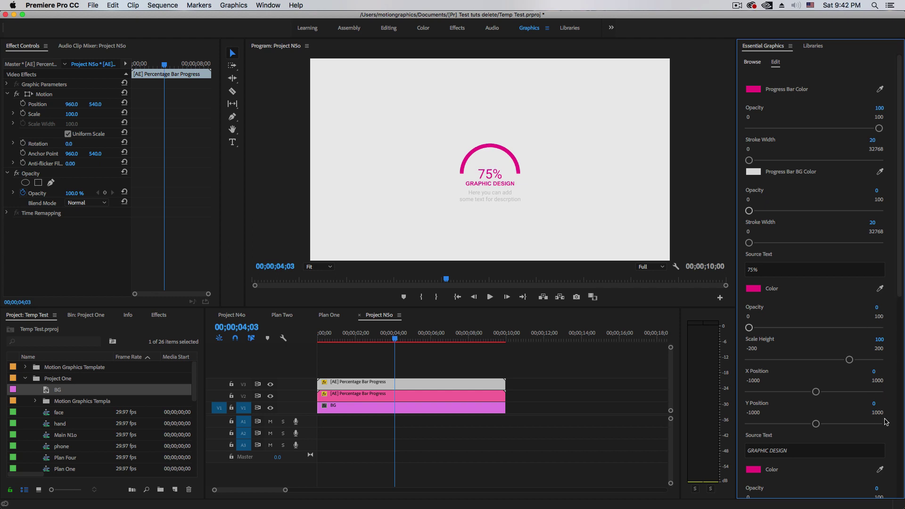
Temporarily hide tracks V2 and V1 to examine the isolated V3 progress arc, and turn both tracks back on.
{"action": "left_click", "coordinate": [271, 397]}
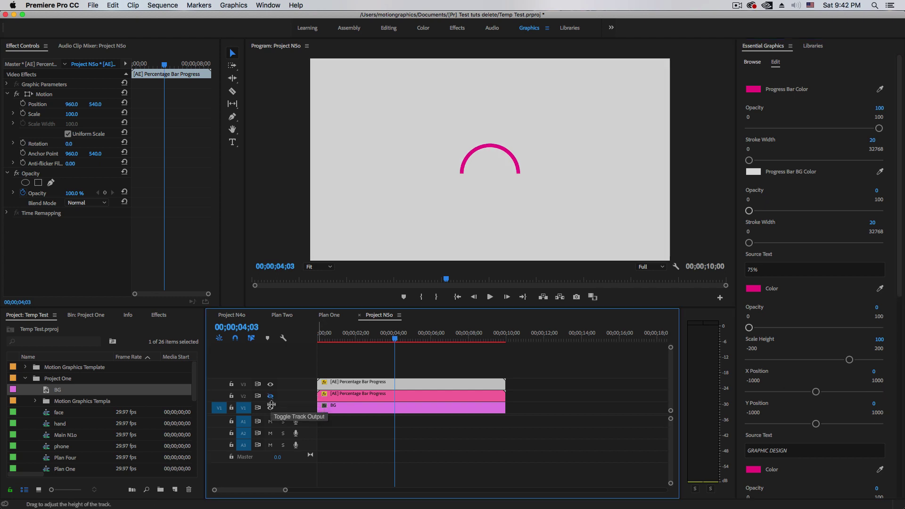
{"action": "left_click", "coordinate": [271, 408]}
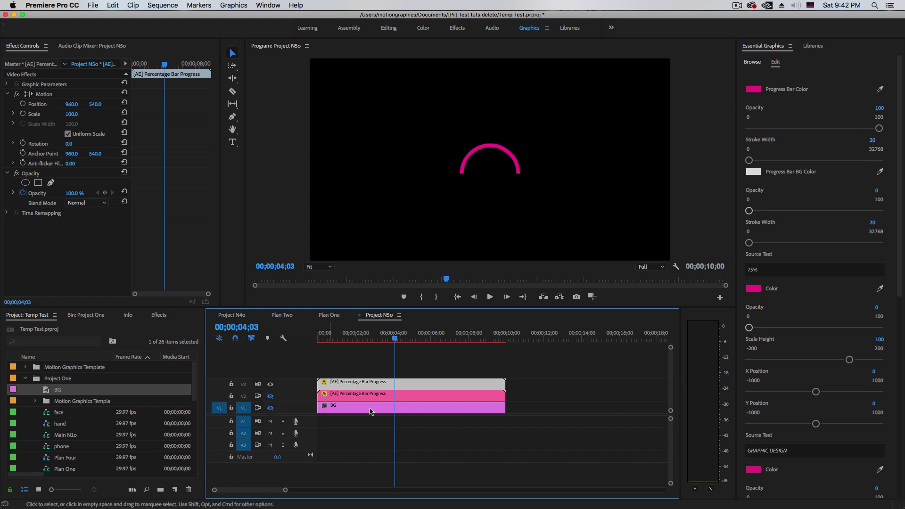
{"action": "left_click", "coordinate": [363, 341]}
{"action": "mouse_move", "coordinate": [363, 341]}
{"action": "left_mouse_down"}
{"action": "mouse_move", "coordinate": [333, 341]}
{"action": "mouse_move", "coordinate": [373, 342]}
{"action": "left_mouse_up"}
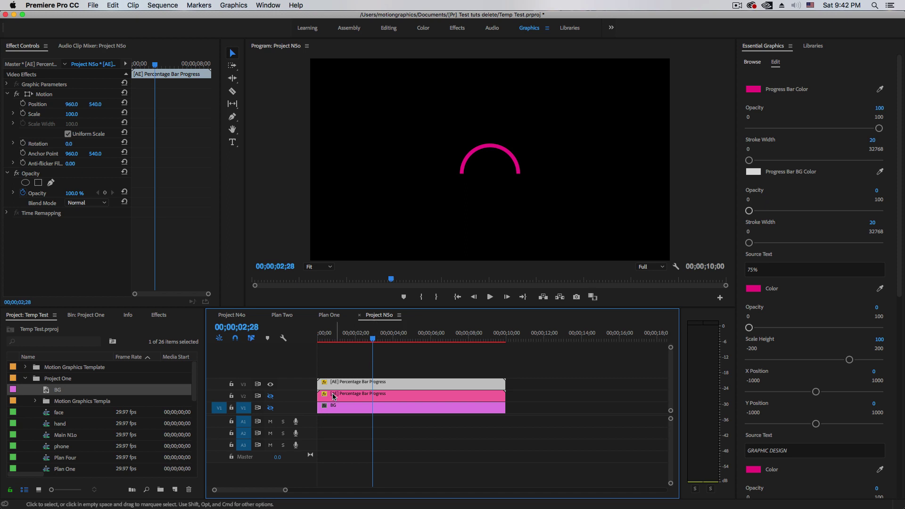
{"action": "left_click", "coordinate": [270, 396]}
{"action": "left_click", "coordinate": [270, 408]}
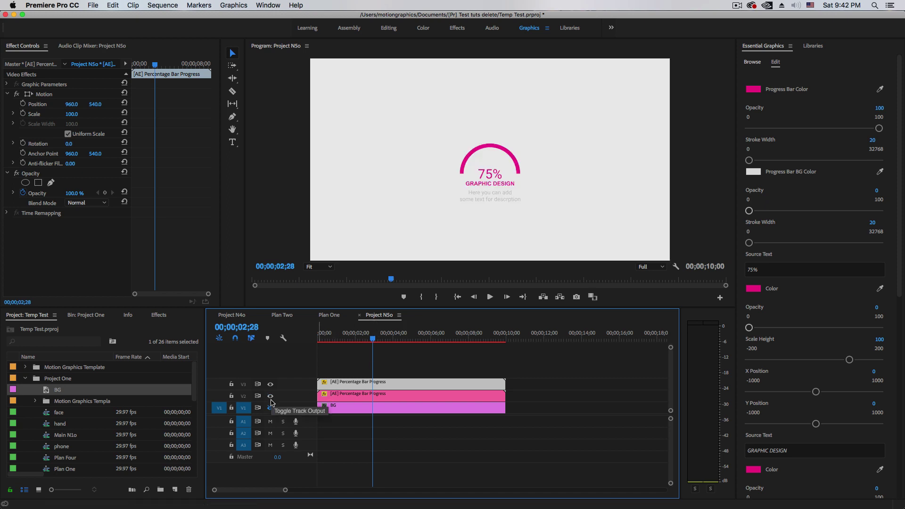
Change the V2 template's percentage text to 45% and its title text to WEB DESIGN.
{"action": "left_click", "coordinate": [389, 395]}
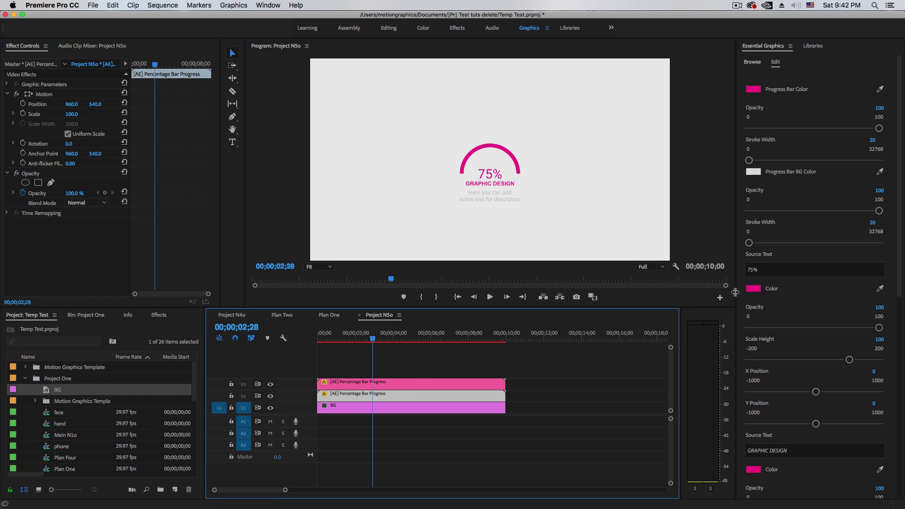
{"action": "left_click", "coordinate": [773, 274]}
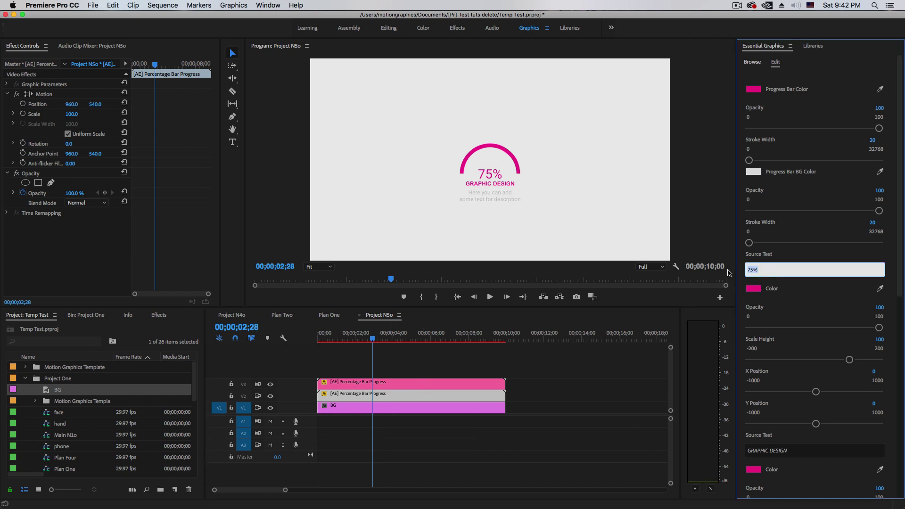
{"action": "type", "text": "45%"}
{"action": "key", "text": "Return"}
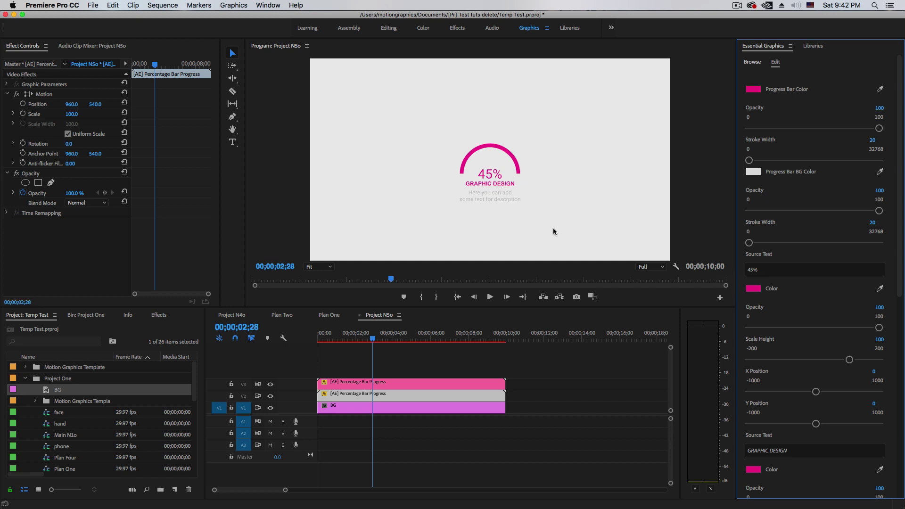
{"action": "left_click", "coordinate": [801, 456]}
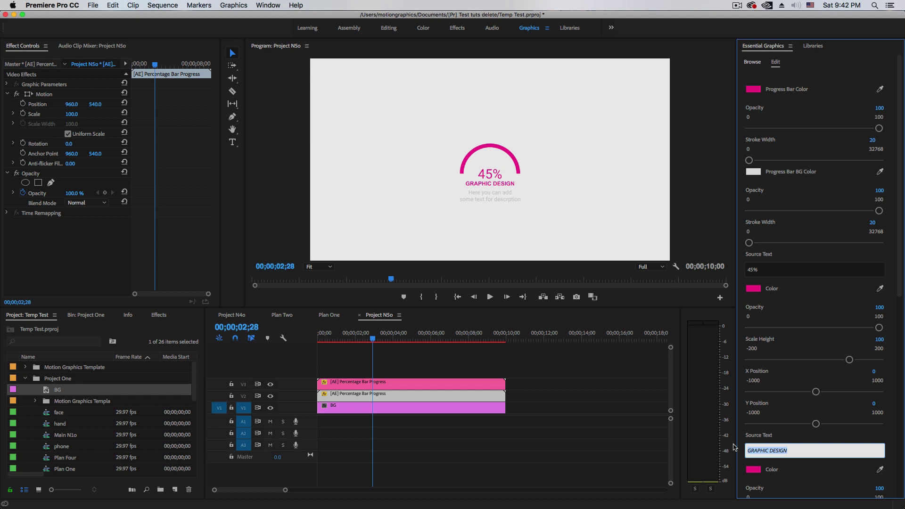
{"action": "type", "text": "WEB DESIGN"}
{"action": "key", "text": "Return"}
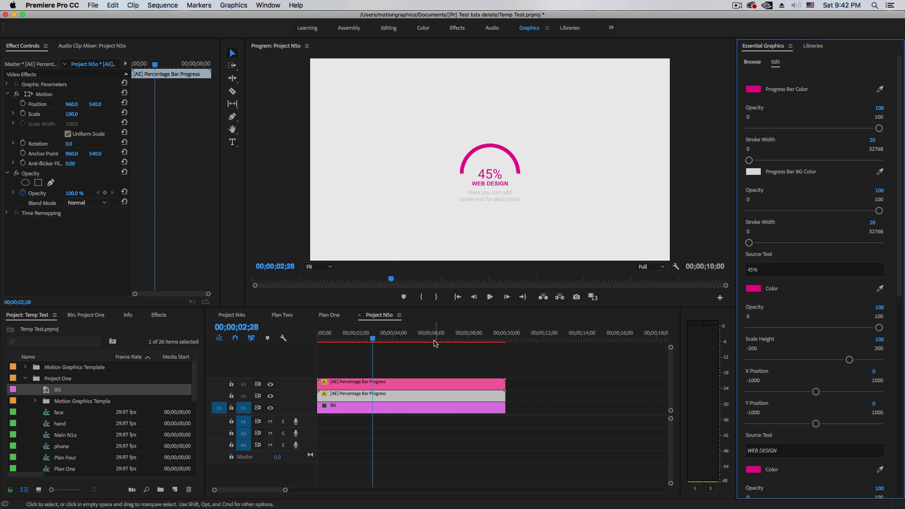
Select the V3 template clip, set the playhead to 00;00;04;12 and magnify the program preview to 100%.
{"action": "left_click_drag", "start_coordinate": [338, 340], "coordinate": [430, 355]}
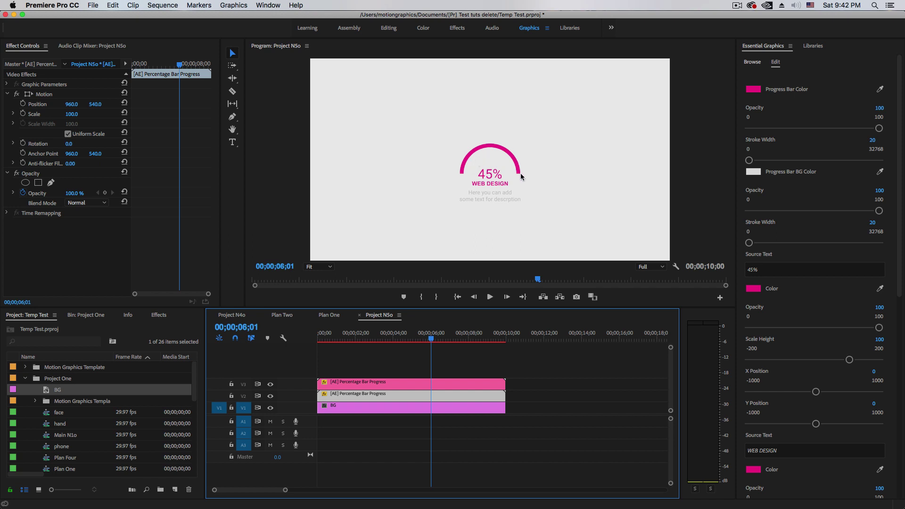
{"action": "left_click", "coordinate": [383, 394]}
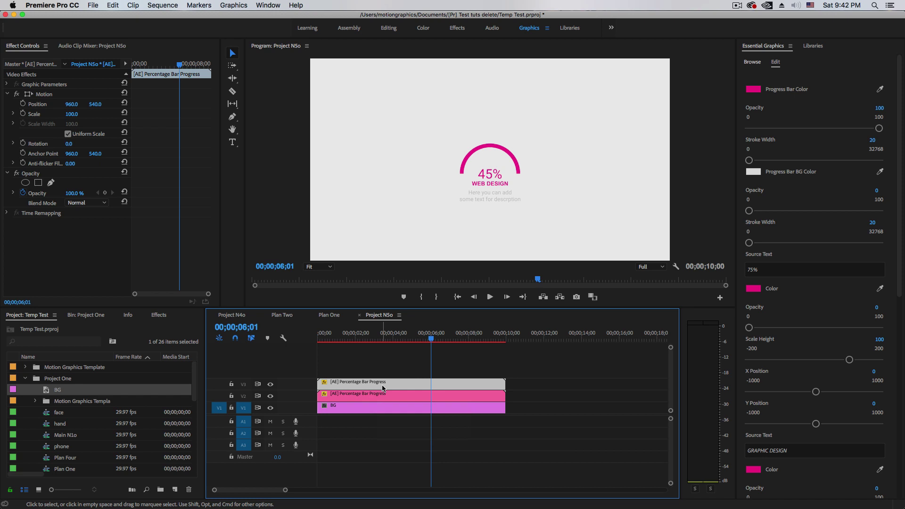
{"action": "key", "text": "cmd+s"}
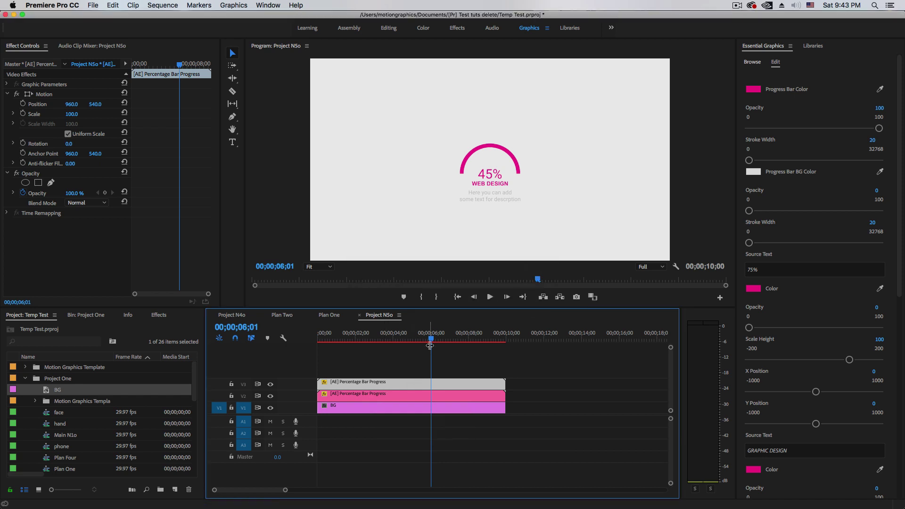
{"action": "left_click_drag", "start_coordinate": [431, 340], "coordinate": [400, 339]}
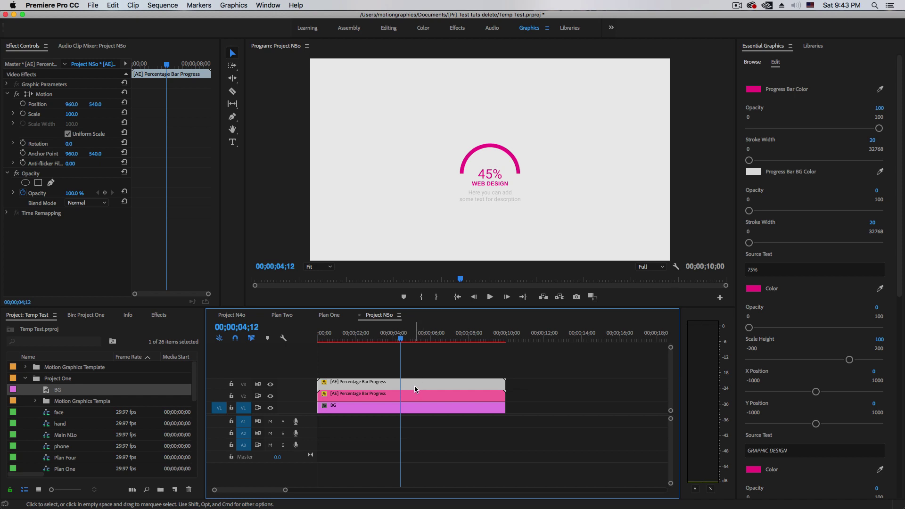
{"action": "left_click", "coordinate": [325, 267]}
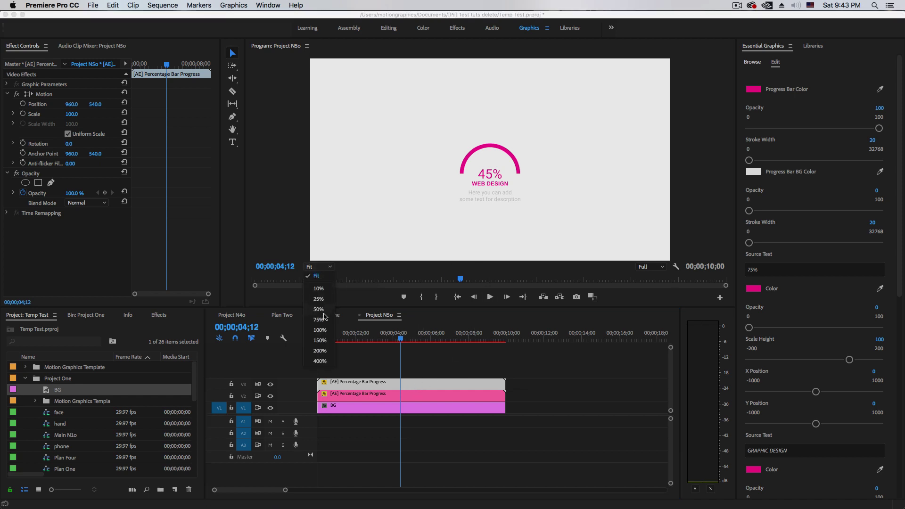
{"action": "left_click", "coordinate": [320, 330]}
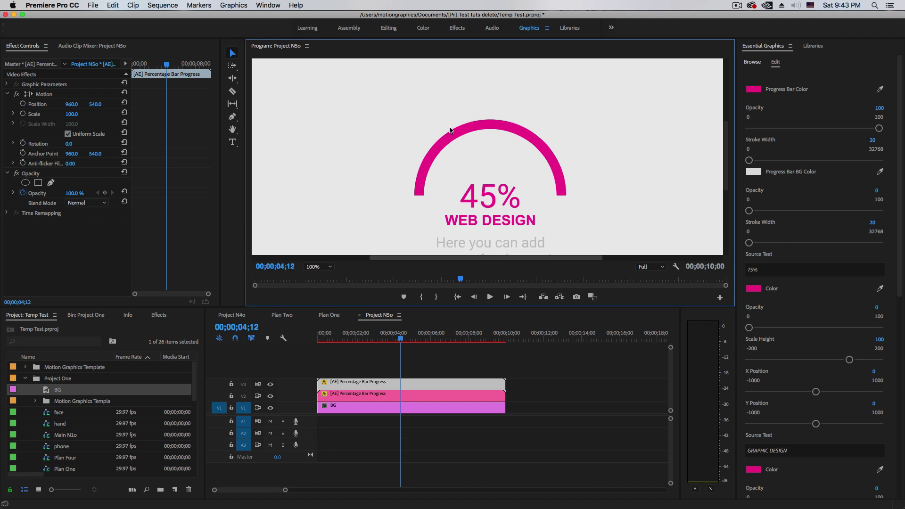
At 00;00;00;27, draw a closed freeform opacity mask around the partly filled pink arc on the V3 template clip.
{"action": "left_click_drag", "start_coordinate": [400, 339], "coordinate": [334, 351]}
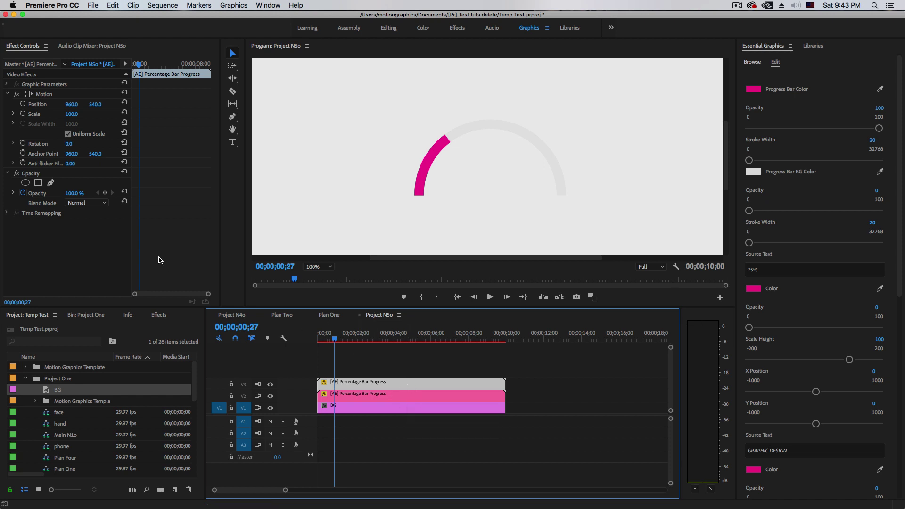
{"action": "left_click", "coordinate": [50, 183]}
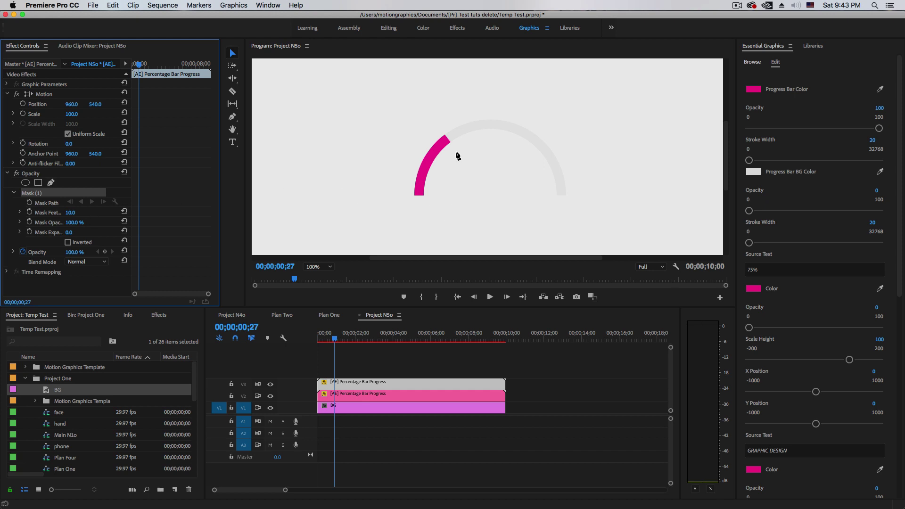
{"action": "left_click", "coordinate": [438, 127]}
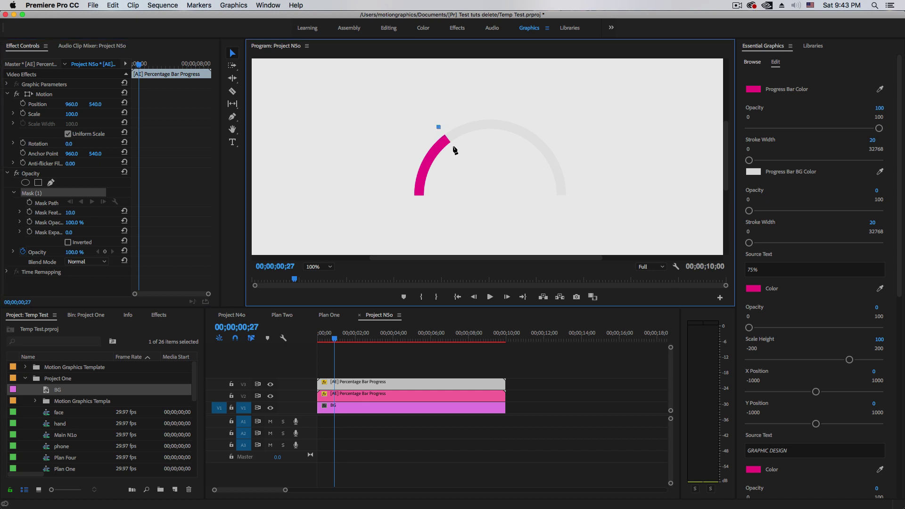
{"action": "left_click", "coordinate": [445, 157]}
{"action": "left_click", "coordinate": [431, 191]}
{"action": "left_click", "coordinate": [427, 211]}
{"action": "left_click", "coordinate": [404, 208]}
{"action": "left_click", "coordinate": [375, 168]}
{"action": "left_click", "coordinate": [417, 139]}
{"action": "left_click", "coordinate": [438, 128]}
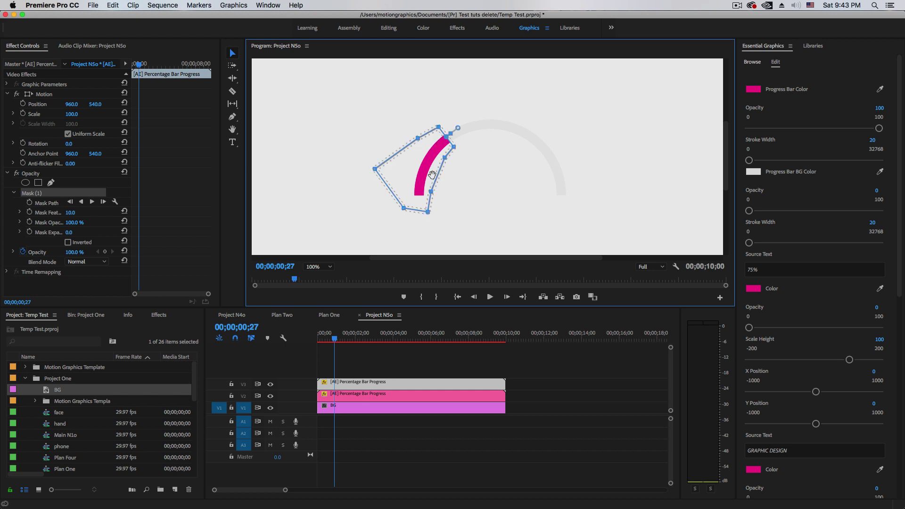
Set the mask feather of the V3 clip's opacity mask to 0.
{"action": "left_click", "coordinate": [70, 212]}
{"action": "type", "text": "0"}
{"action": "key", "text": "Return"}
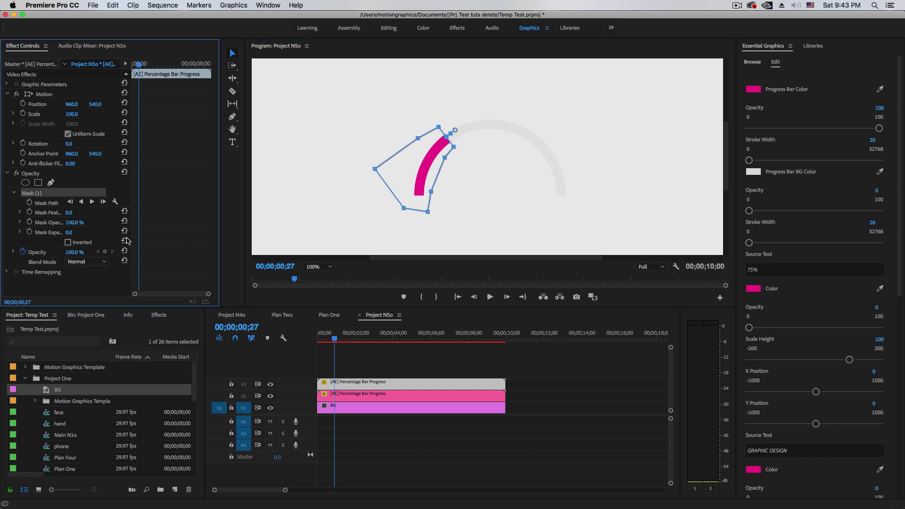
Set the V2 template clip's Progress Bar Color opacity to 0 and scrub the sequence to check the masked arc.
{"action": "mouse_move", "coordinate": [355, 339]}
{"action": "left_mouse_down"}
{"action": "mouse_move", "coordinate": [374, 340]}
{"action": "mouse_move", "coordinate": [353, 340]}
{"action": "left_mouse_up"}
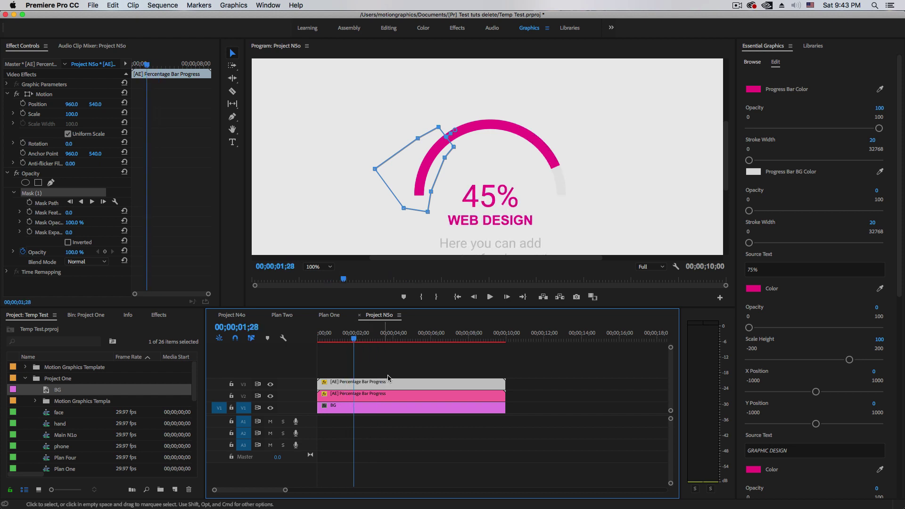
{"action": "left_click", "coordinate": [393, 397]}
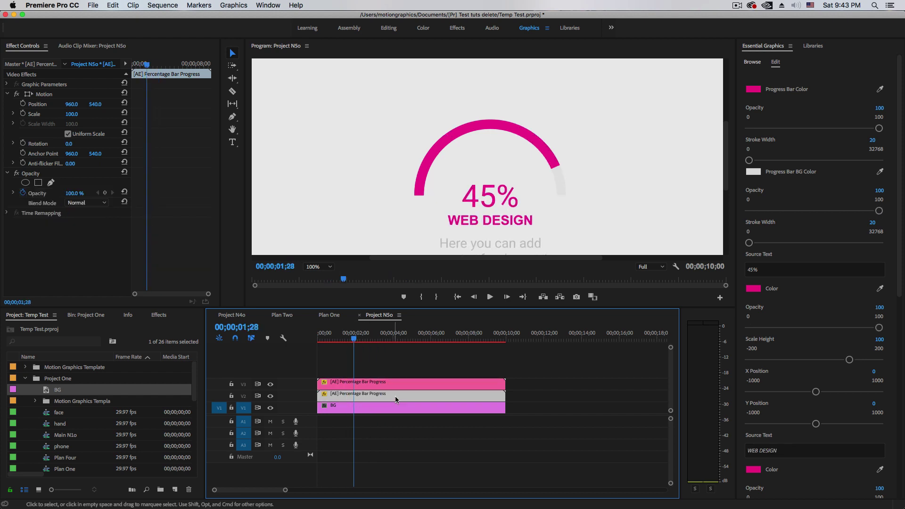
{"action": "left_click_drag", "start_coordinate": [879, 108], "coordinate": [832, 108]}
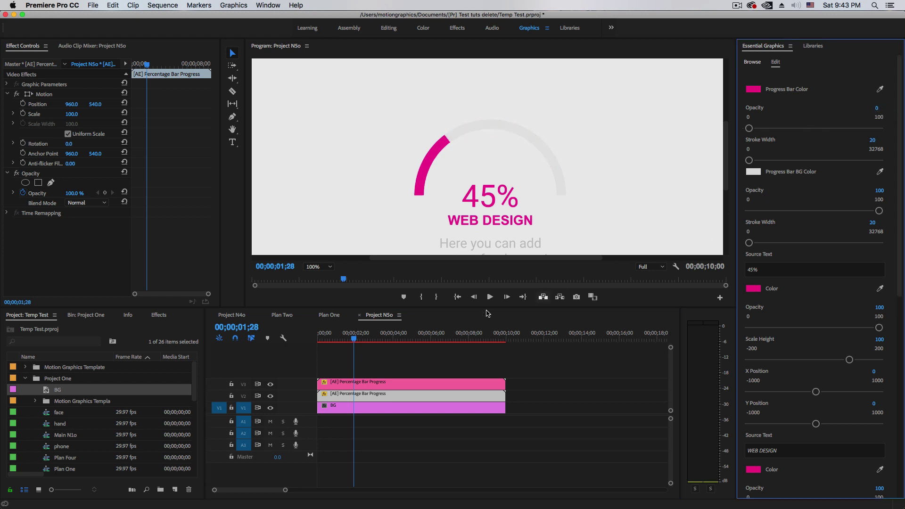
{"action": "left_click_drag", "start_coordinate": [360, 338], "coordinate": [383, 351]}
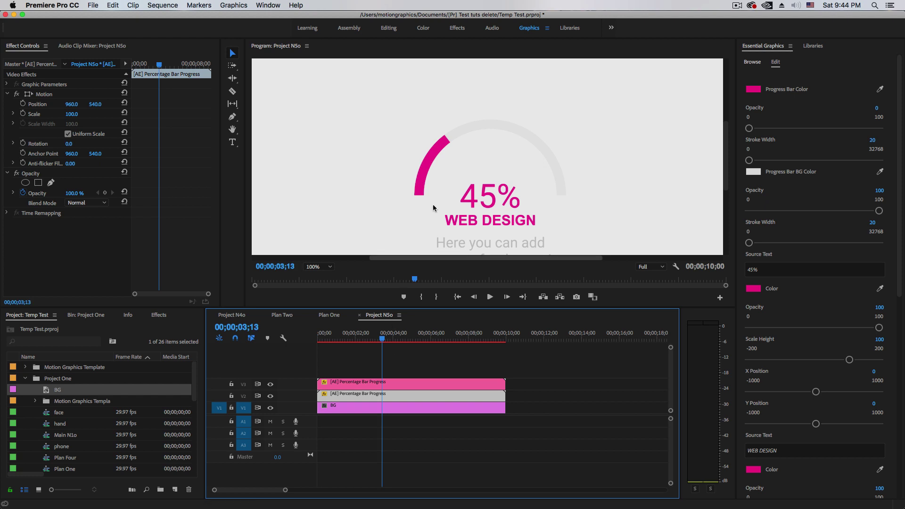
{"action": "mouse_move", "coordinate": [384, 340]}
{"action": "left_mouse_down"}
{"action": "mouse_move", "coordinate": [324, 342]}
{"action": "mouse_move", "coordinate": [372, 344]}
{"action": "left_mouse_up"}
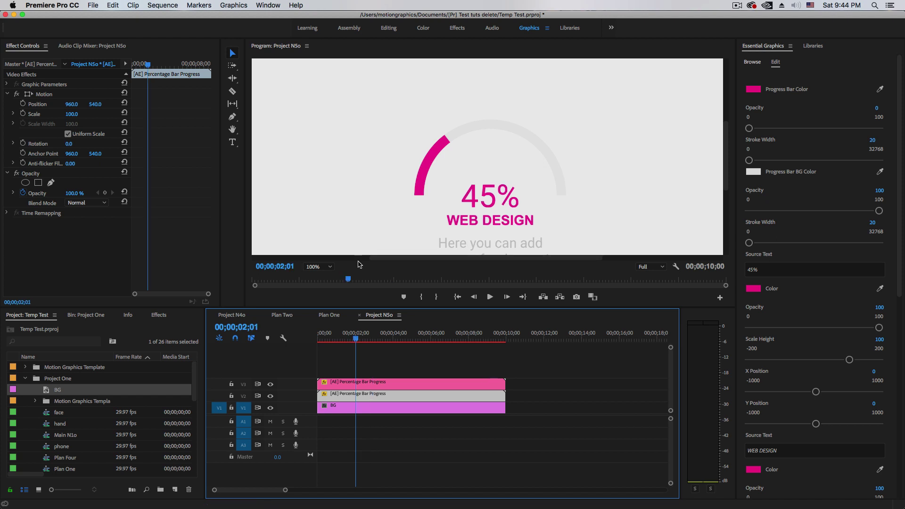
Fit the whole frame in the program preview and play the Project N5o sequence from its beginning.
{"action": "left_click", "coordinate": [330, 267]}
{"action": "left_click", "coordinate": [323, 279]}
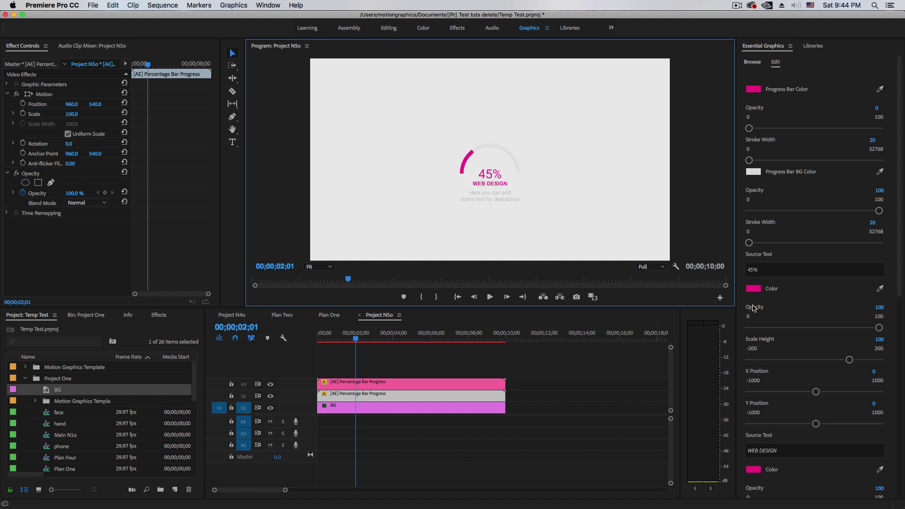
{"action": "key", "text": "Home"}
{"action": "key", "text": "space"}
{"action": "left_click", "coordinate": [214, 362]}
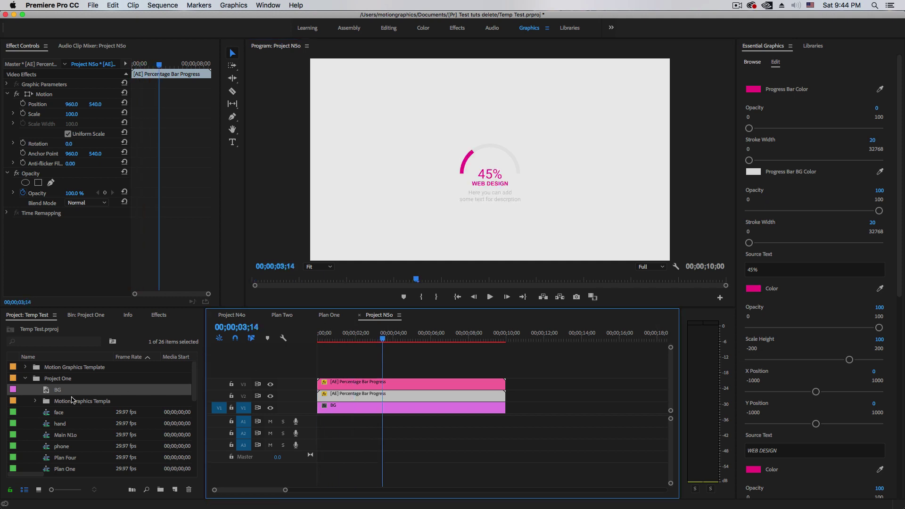
Open the Main N2o sequence from the Project Two bin and scrub through it to examine its percentage bar animations.
{"action": "left_click", "coordinate": [25, 379]}
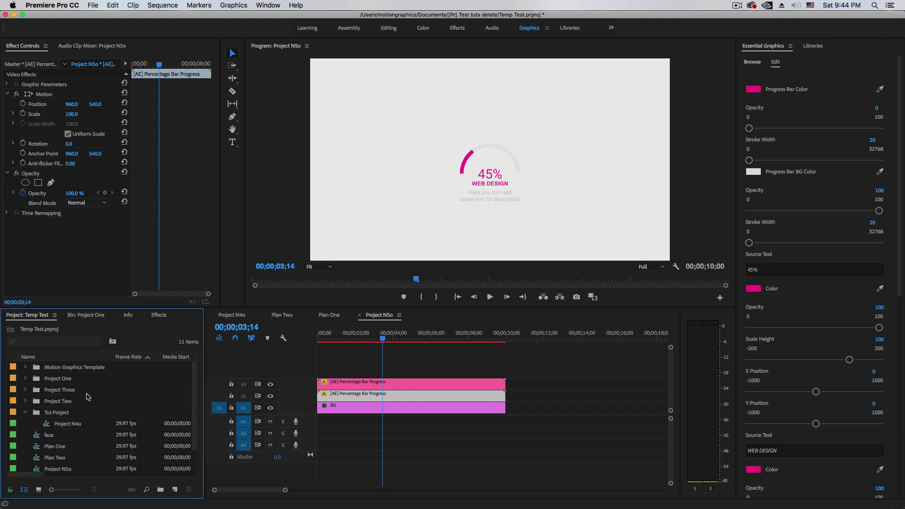
{"action": "left_click", "coordinate": [26, 401]}
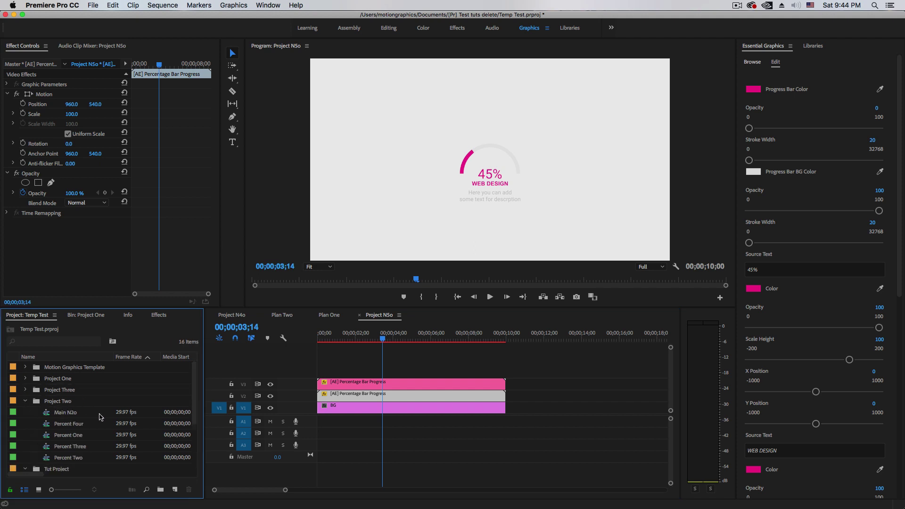
{"action": "double_click", "coordinate": [67, 413]}
{"action": "left_click_drag", "start_coordinate": [347, 339], "coordinate": [384, 349]}
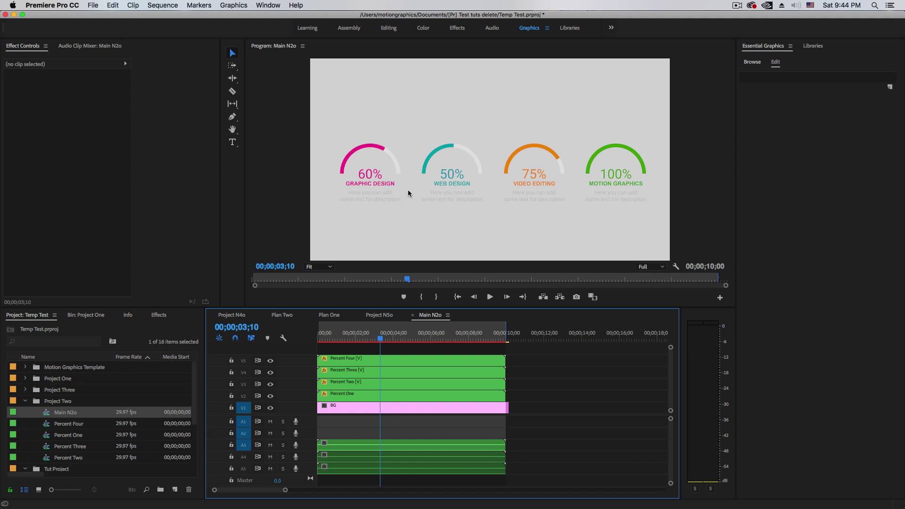
{"action": "mouse_move", "coordinate": [380, 339]}
{"action": "left_mouse_down"}
{"action": "mouse_move", "coordinate": [357, 339]}
{"action": "mouse_move", "coordinate": [380, 339]}
{"action": "left_mouse_up"}
{"action": "left_click_drag", "start_coordinate": [385, 345], "coordinate": [407, 351]}
Switch to Safari and view the Nera Studio Motion Templates product page and the Nera Studio YouTube channel's videos.
{"action": "left_click", "coordinate": [509, 492]}
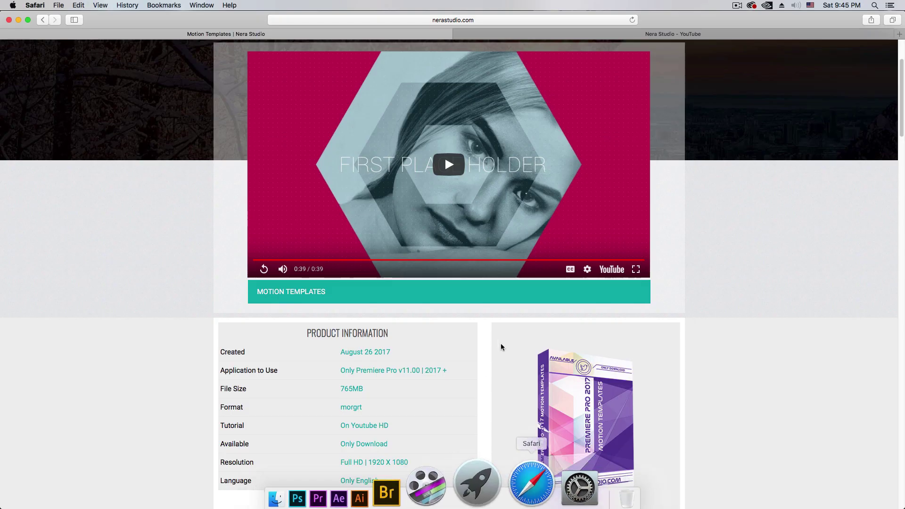
{"action": "scroll", "coordinate": [502, 359], "scroll_direction": "down", "scroll_amount": 2}
{"action": "scroll", "coordinate": [502, 360], "scroll_direction": "up", "scroll_amount": 5}
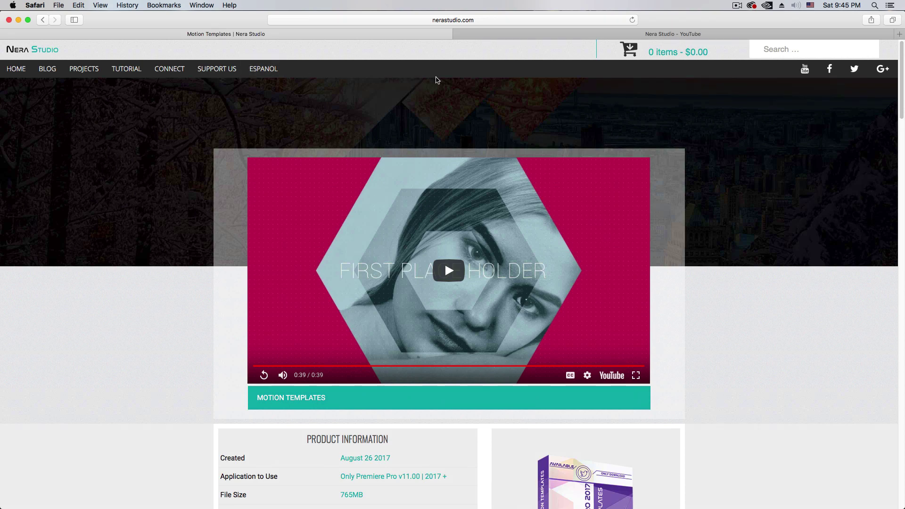
{"action": "left_click", "coordinate": [518, 34]}
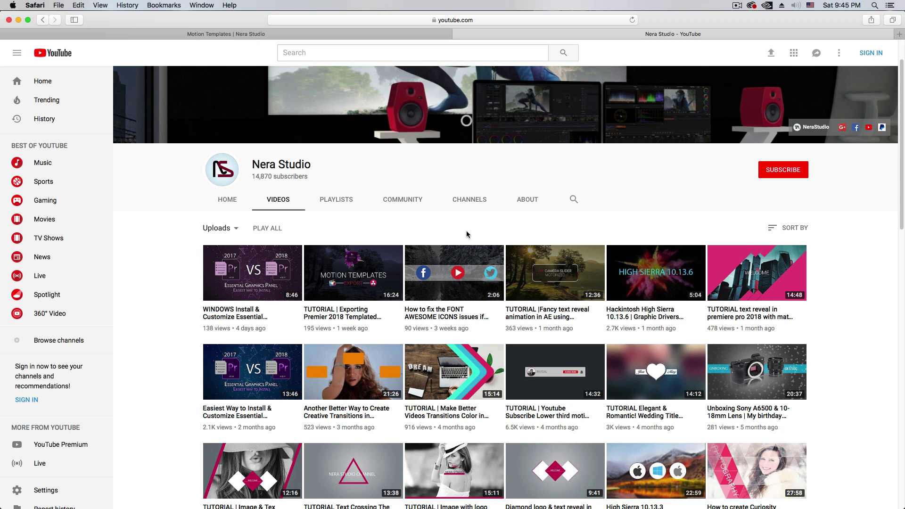